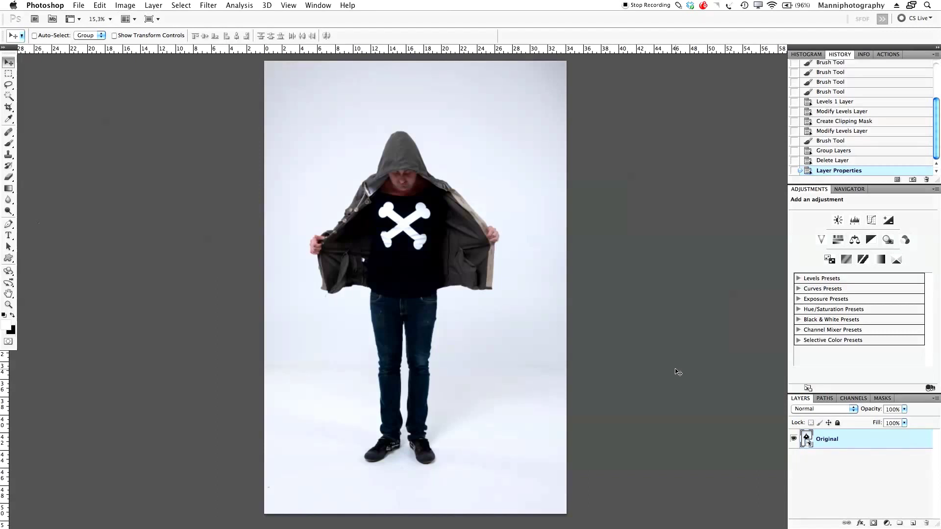
- Zoom in to inspect the floor around the shoes, then fit the whole photo back in the window
key(z)
drag(406, 468, 432, 308)
drag(290, 365, 429, 208)
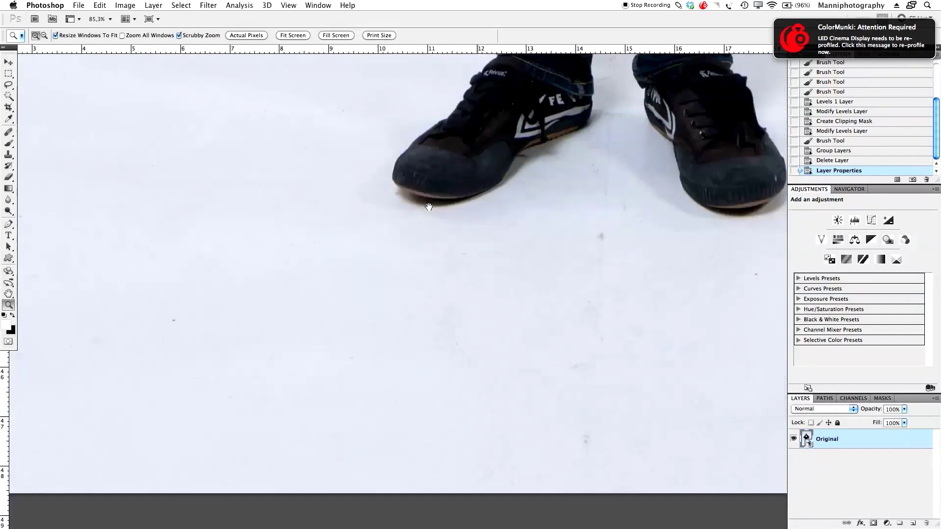
drag(542, 150, 480, 198)
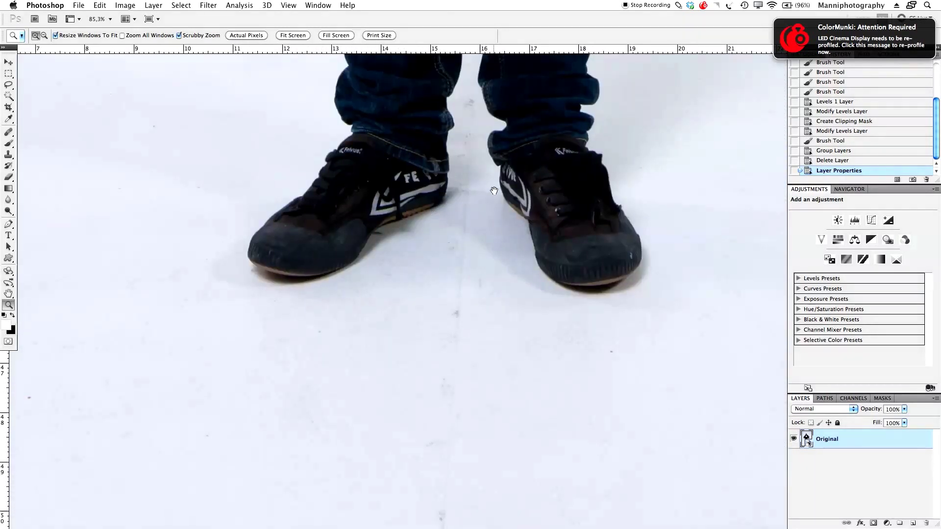
drag(542, 232, 500, 245)
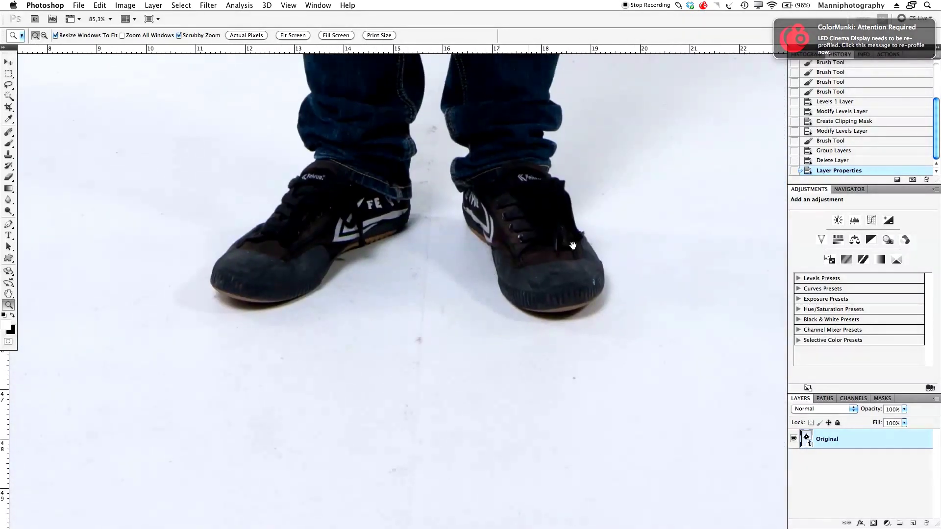
drag(480, 343, 277, 477)
drag(575, 203, 552, 231)
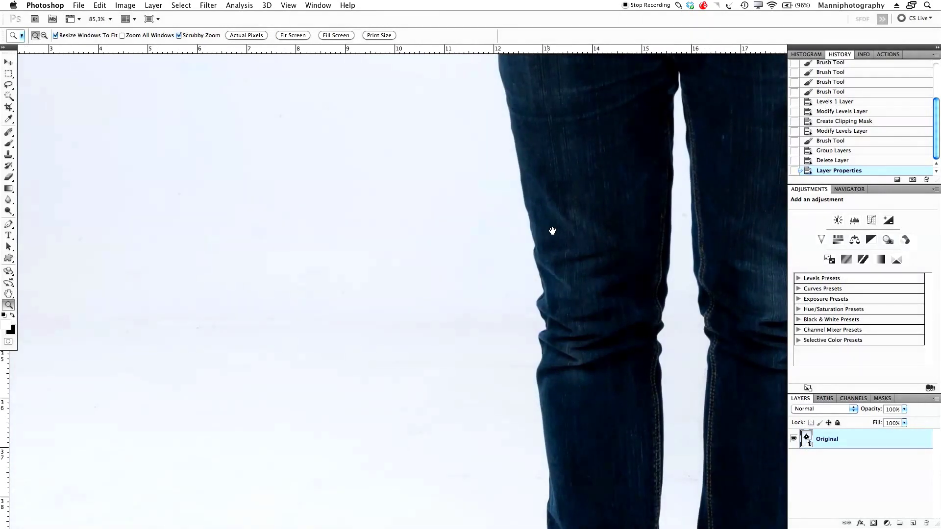
key(super+0)
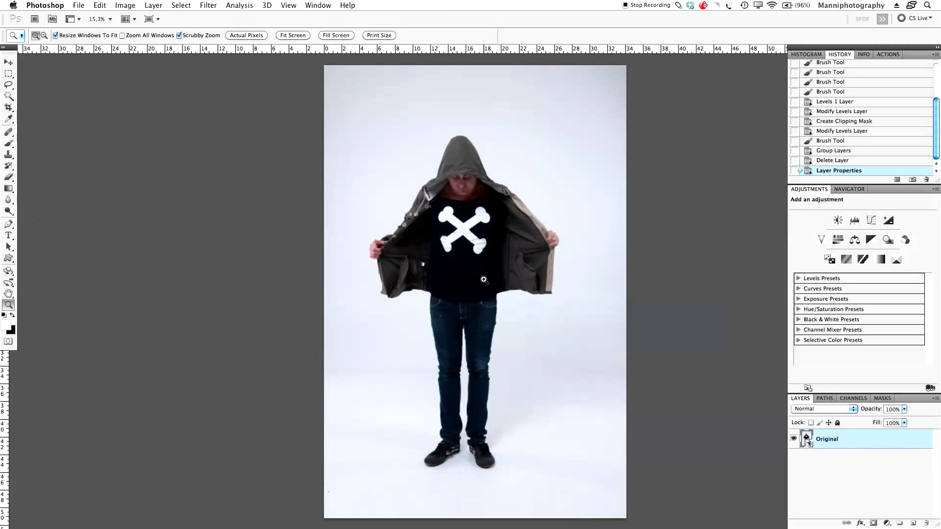
drag(485, 286, 445, 286)
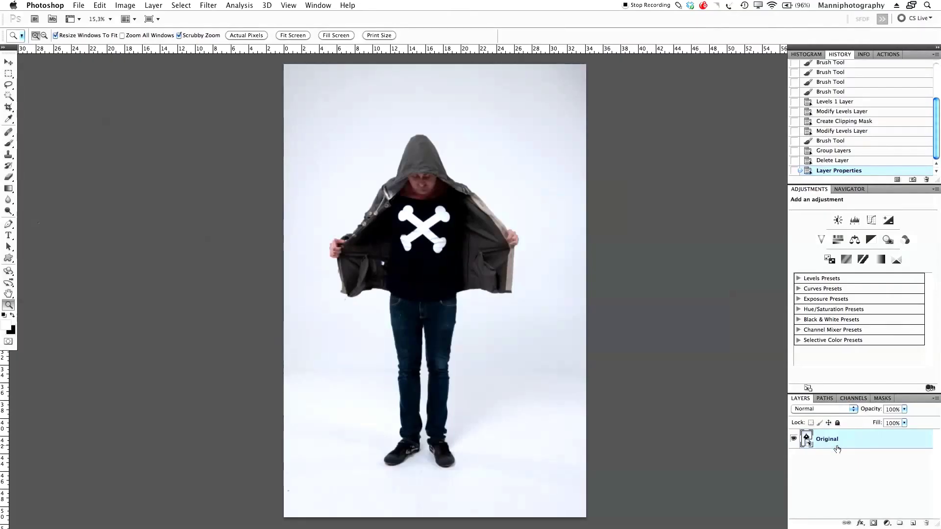
- Make a copy of the Original layer and name it 'Retouch'
key(super+j)
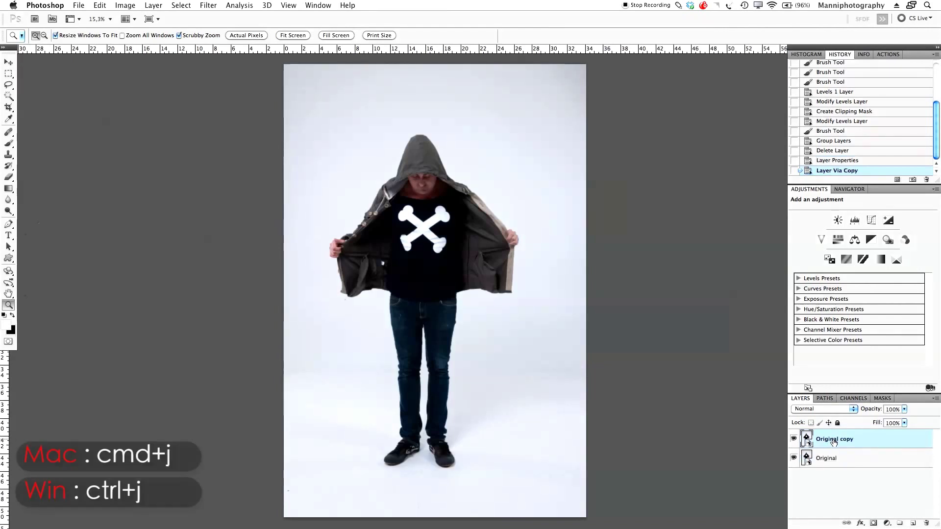
double_click(837, 438)
text(Reto)
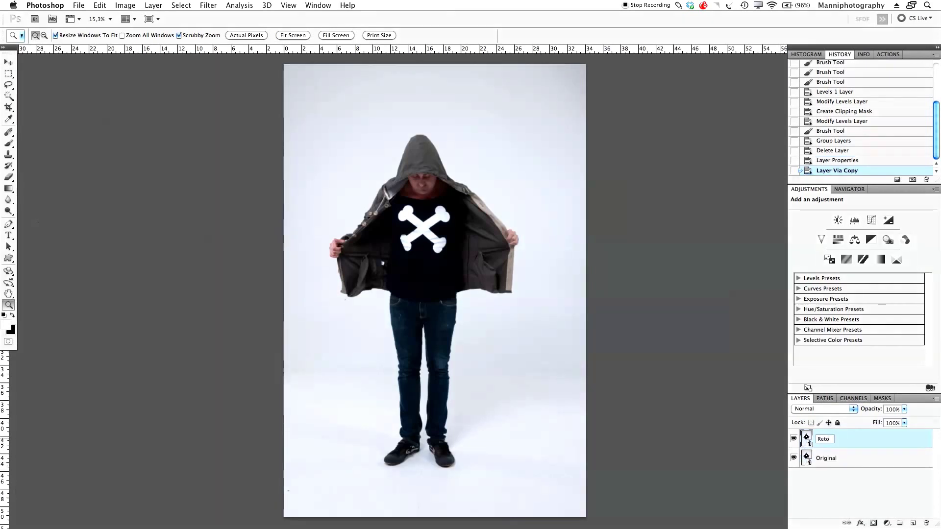
text(cu)
key(BackSpace)
text(uch)
key(Return)
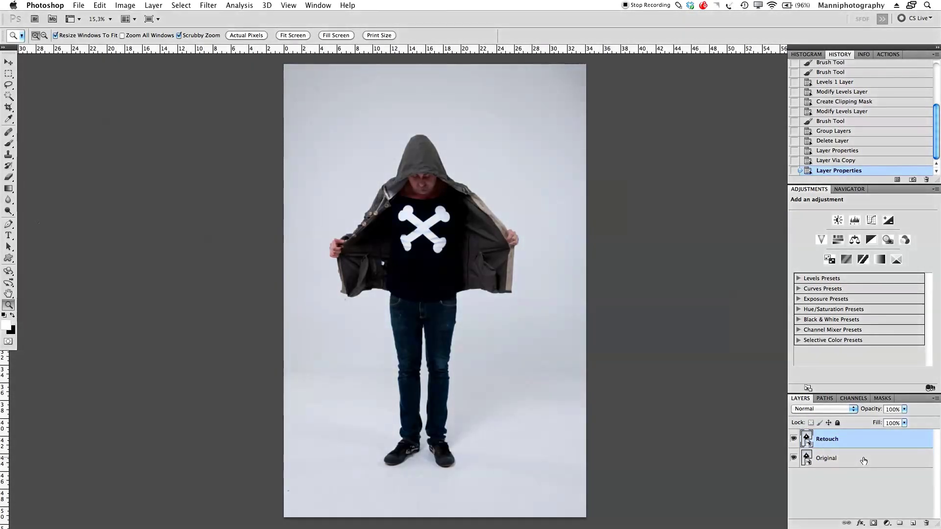
- Run Filter > Noise > Median on Retouch, settling the radius at 47 pixels after trying 2 and 29
click(240, 5)
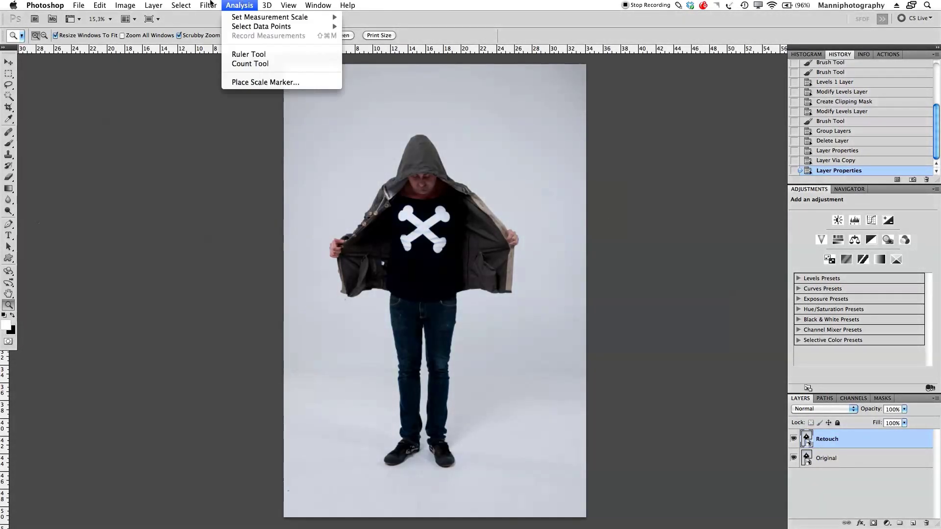
mouse_move(210, 4)
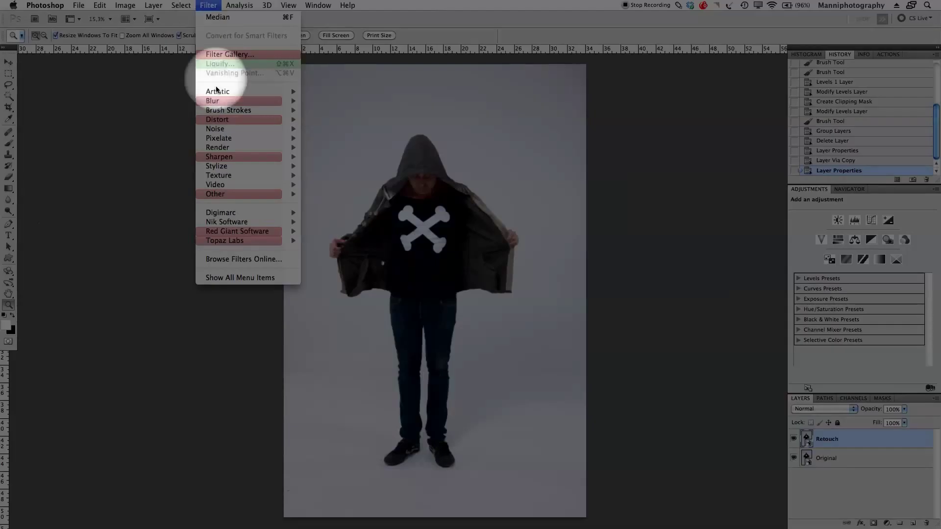
mouse_move(211, 129)
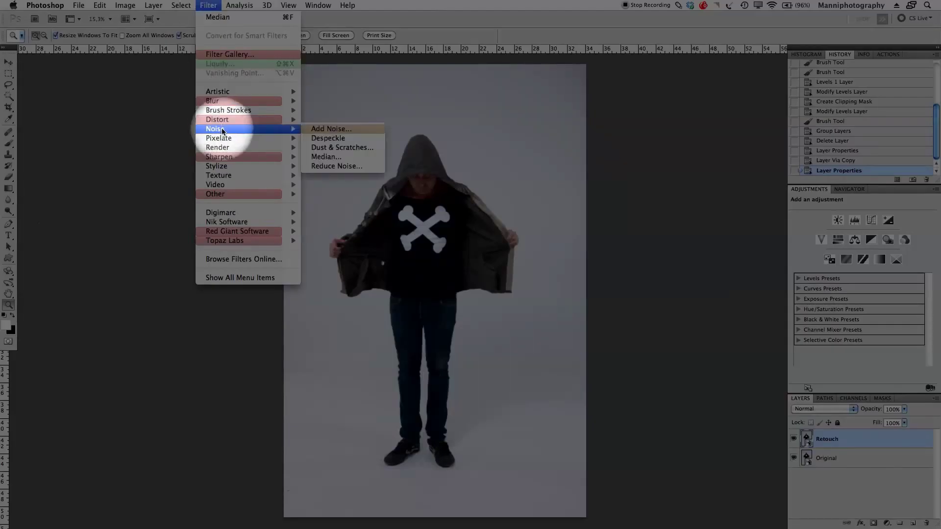
click(331, 158)
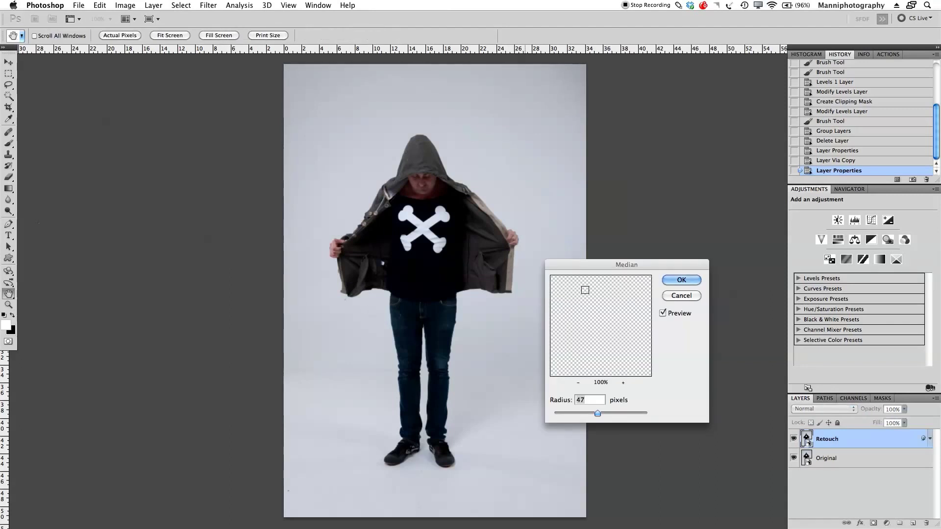
drag(602, 271, 176, 140)
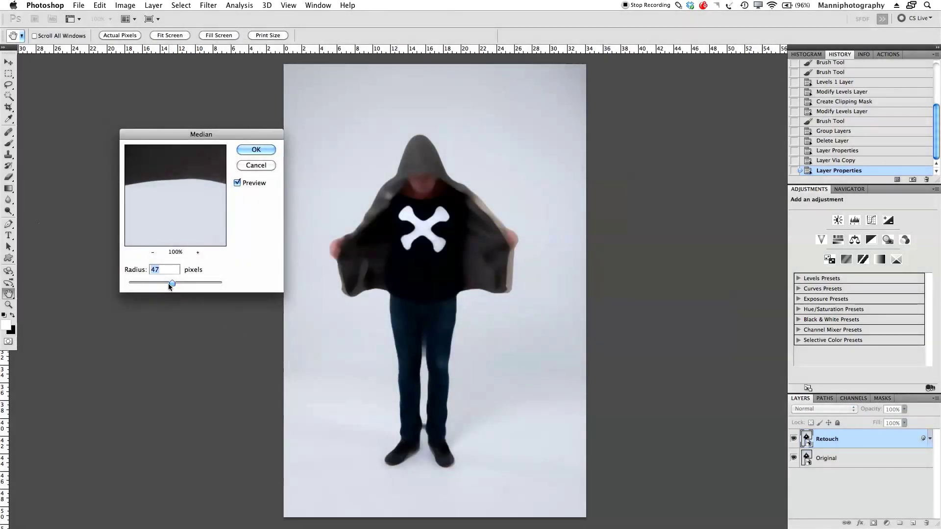
drag(172, 283, 129, 282)
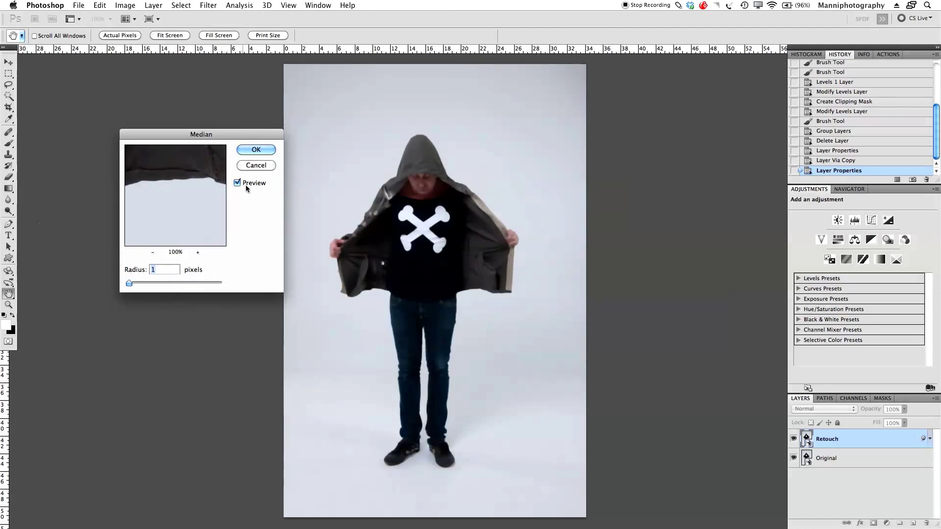
drag(233, 130, 222, 127)
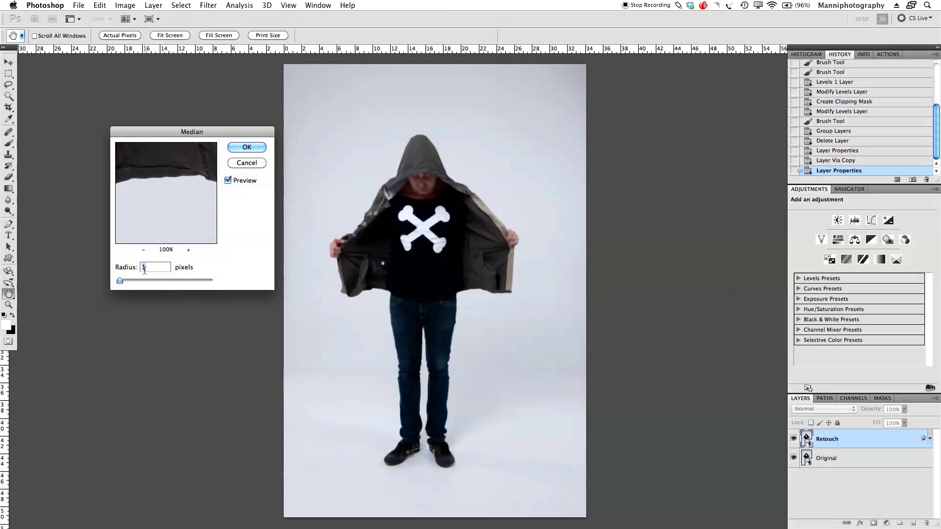
drag(122, 280, 157, 281)
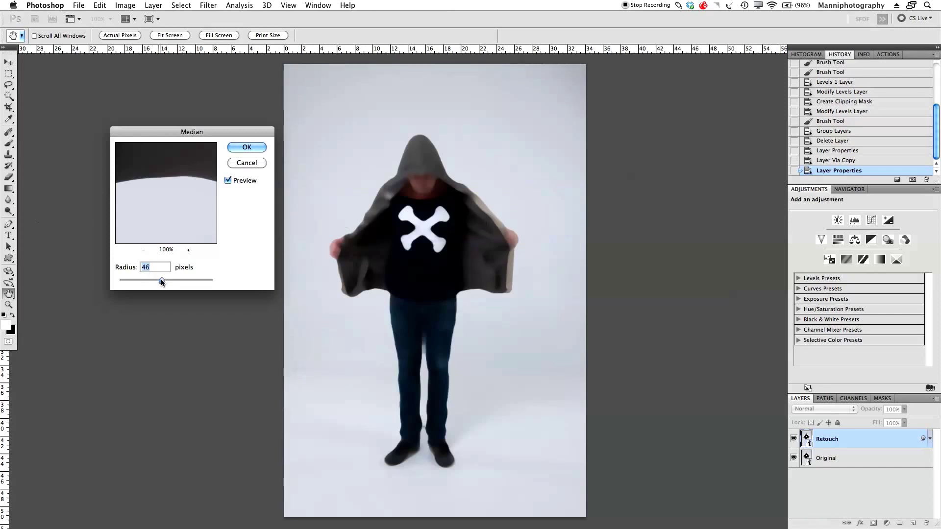
drag(161, 280, 165, 282)
click(246, 148)
key(z)
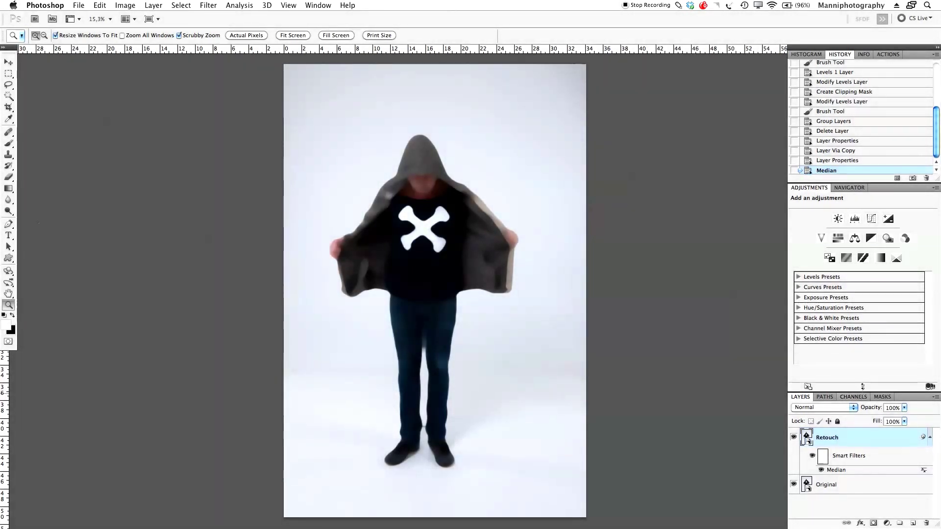
- Enlarge the panel area, show the Navigator, and zoom in on the blurred legs, shoes and floor
drag(856, 395, 851, 301)
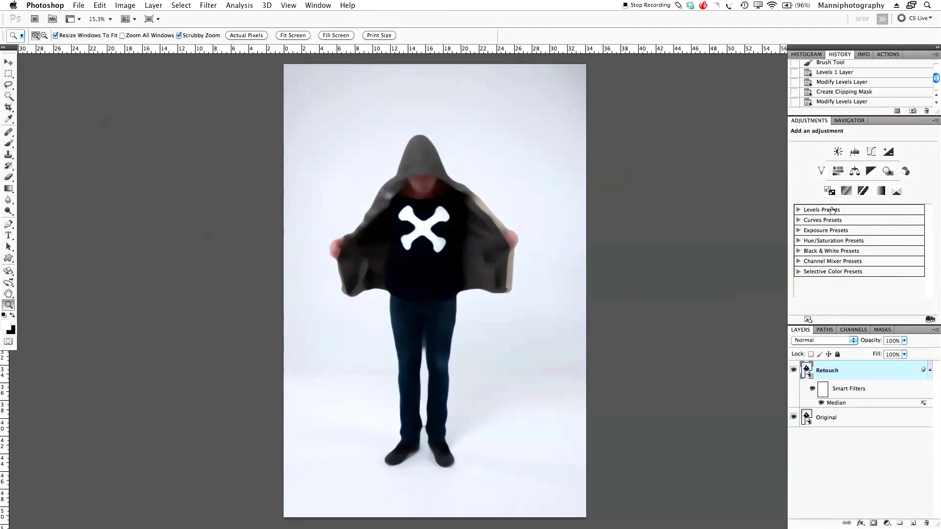
click(858, 121)
click(901, 324)
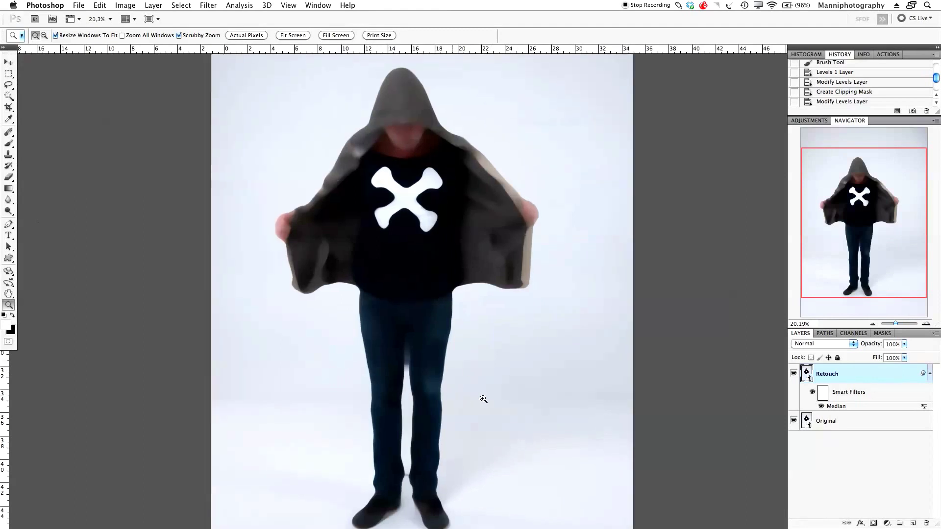
drag(481, 395, 379, 293)
drag(269, 236, 275, 179)
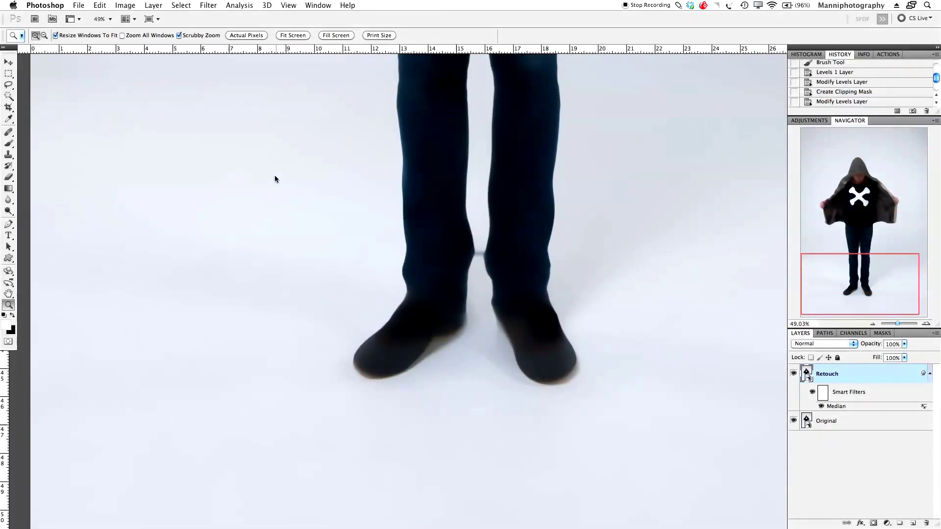
drag(266, 400, 269, 353)
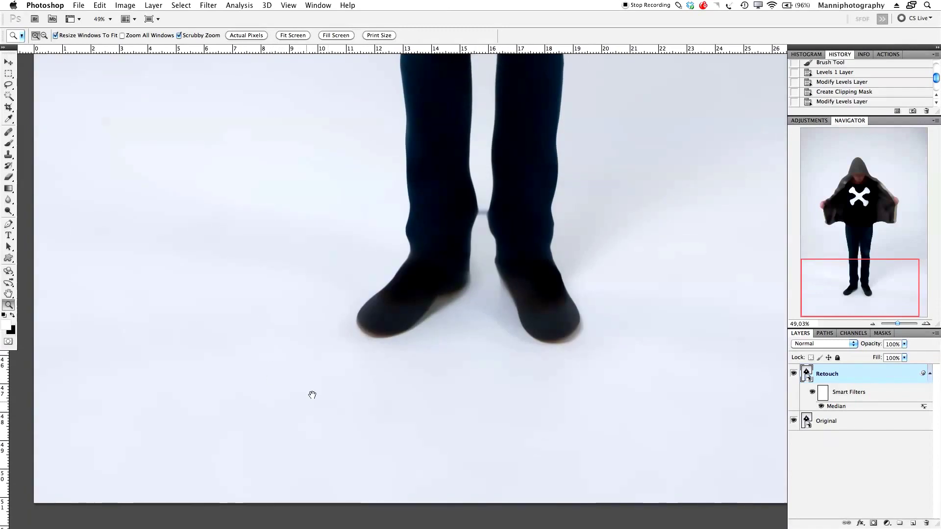
drag(532, 403, 500, 357)
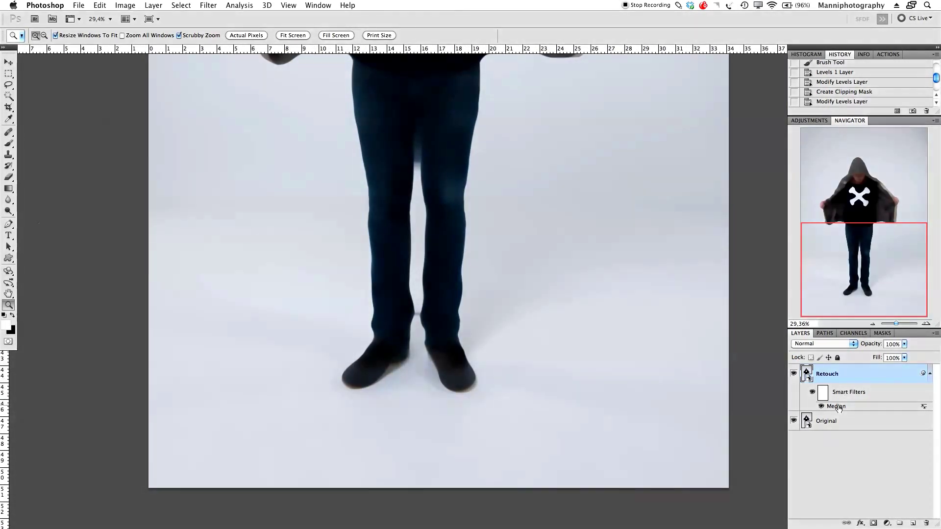
- Reopen the Median smart filter and change its radius to 51 pixels
double_click(838, 407)
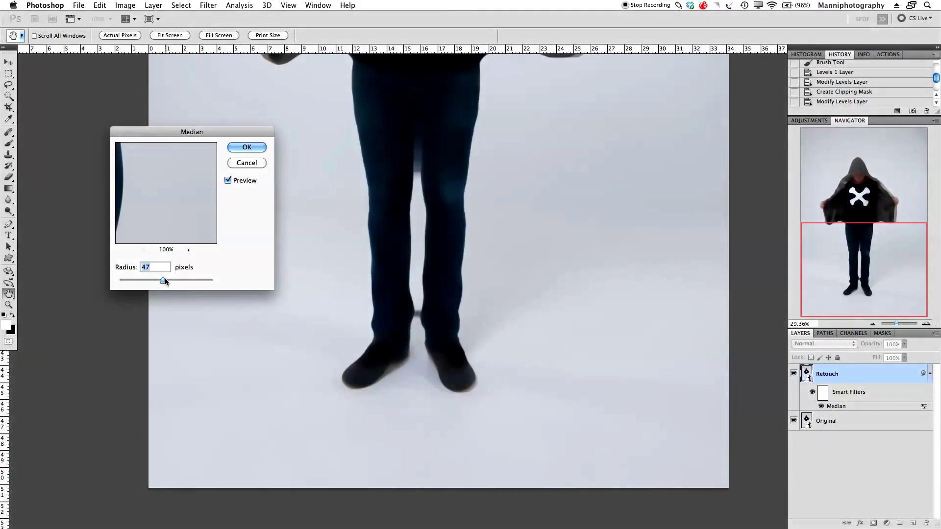
click(161, 282)
drag(158, 280, 156, 280)
drag(163, 279, 166, 279)
click(247, 148)
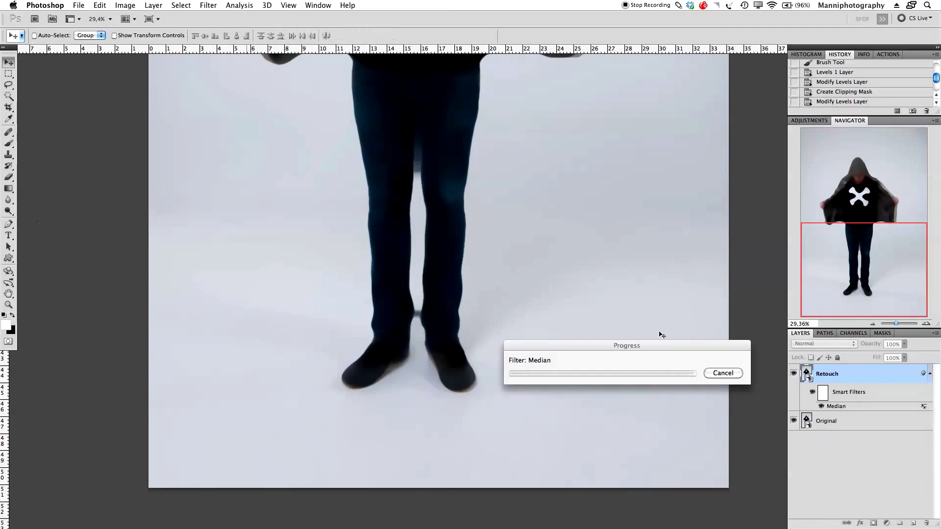
key(v)
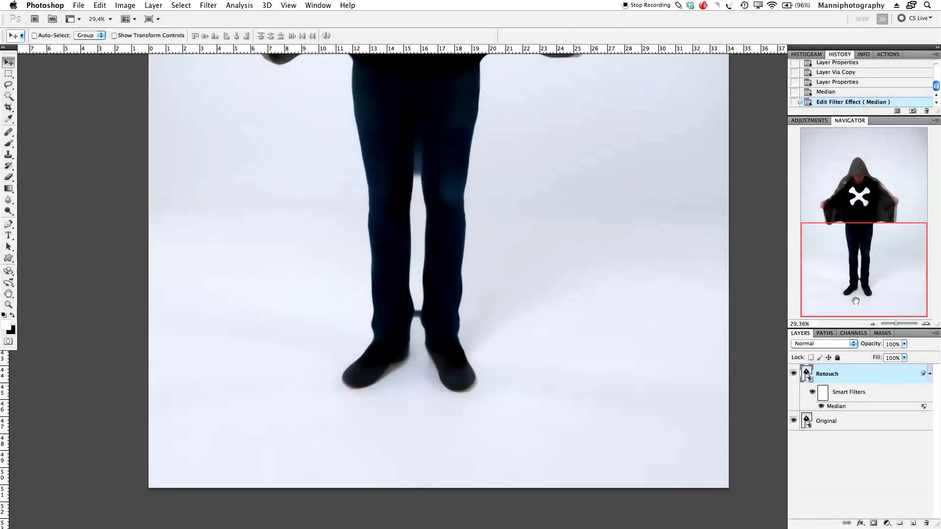
- Attach a white layer mask to the Retouch layer, keeping the jacket in view
drag(855, 301, 865, 293)
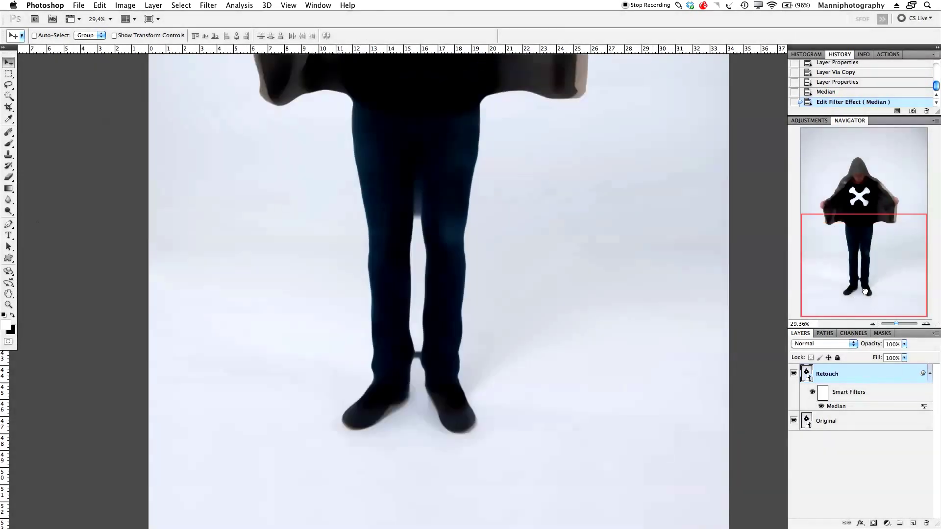
drag(588, 289, 581, 300)
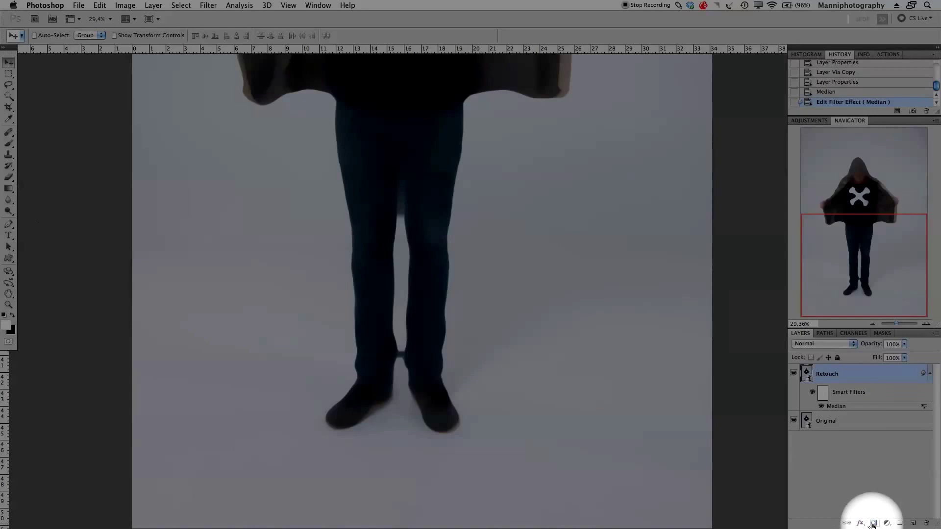
click(873, 523)
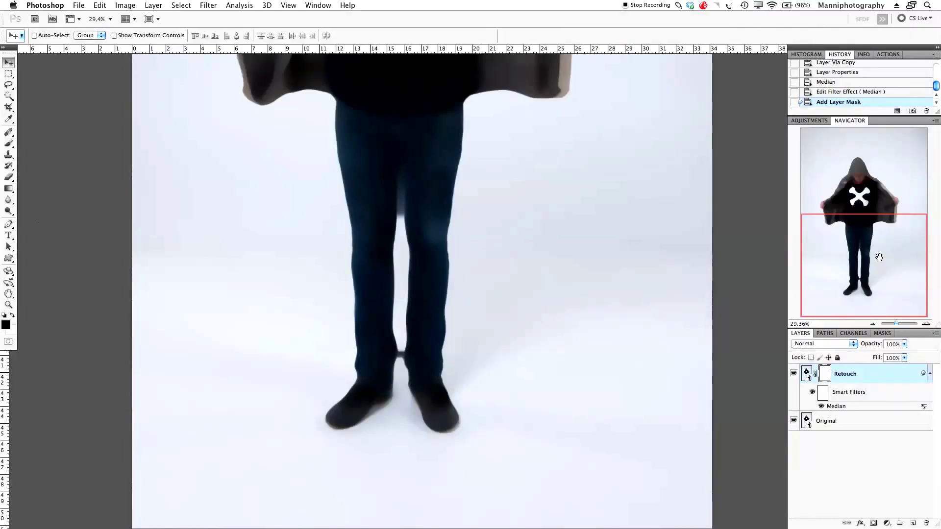
drag(880, 259, 879, 253)
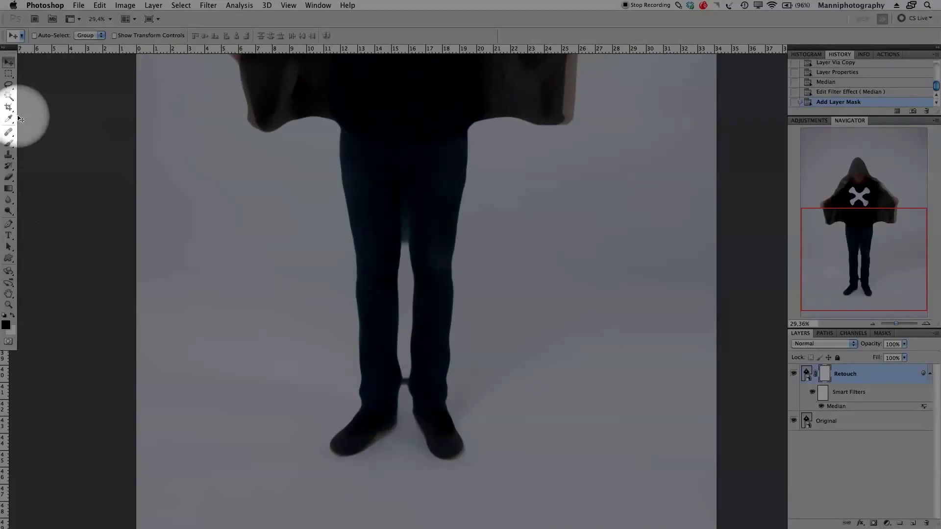
- Select the Brush tool and size it to 500 pixels
click(8, 143)
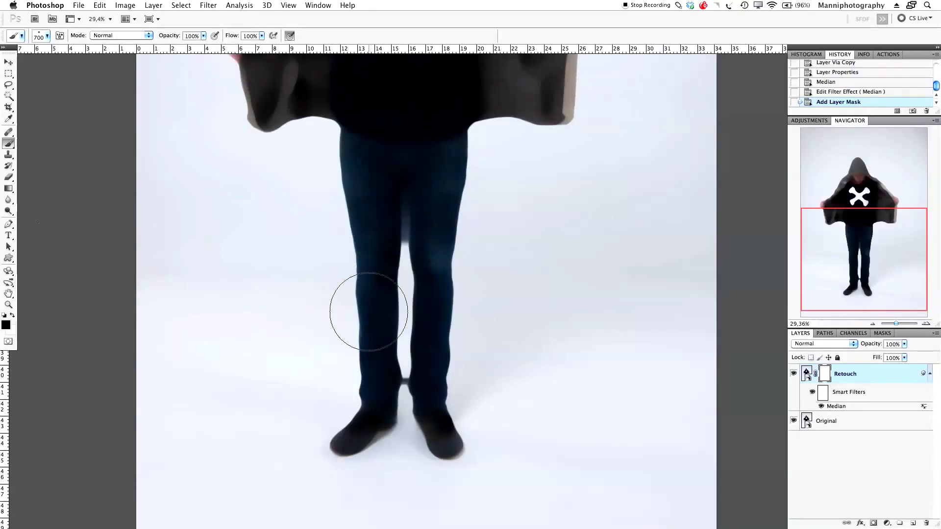
mouse_move(364, 331)
mouse_down()
mouse_move(376, 321)
mouse_move(377, 378)
mouse_move(373, 363)
mouse_up()
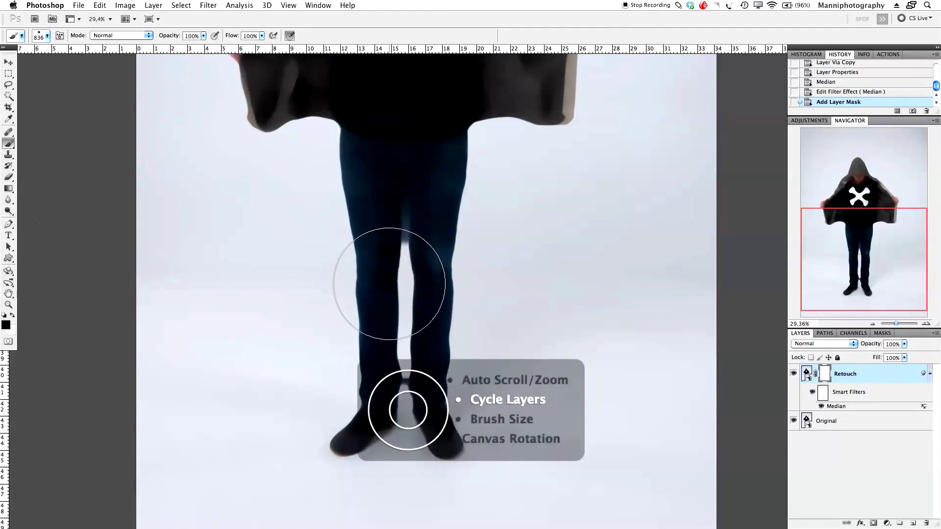
key(bracketleft)
key(bracketleft)
key(bracketleft)
key(bracketleft)
key(bracketleft)
key(bracketleft)
key(bracketright)
key(bracketright)
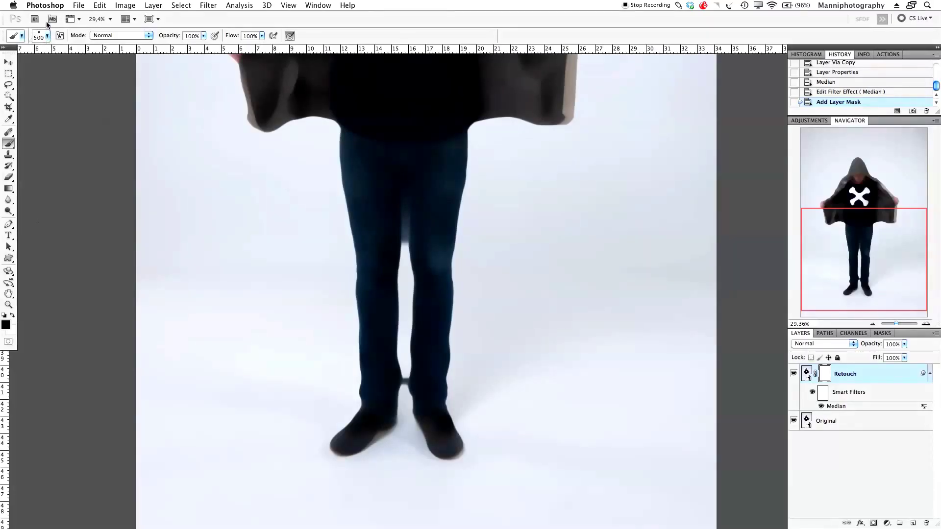
- With a 400-pixel black brush, paint the mask to restore the sharp left shoe and jeans
click(380, 295)
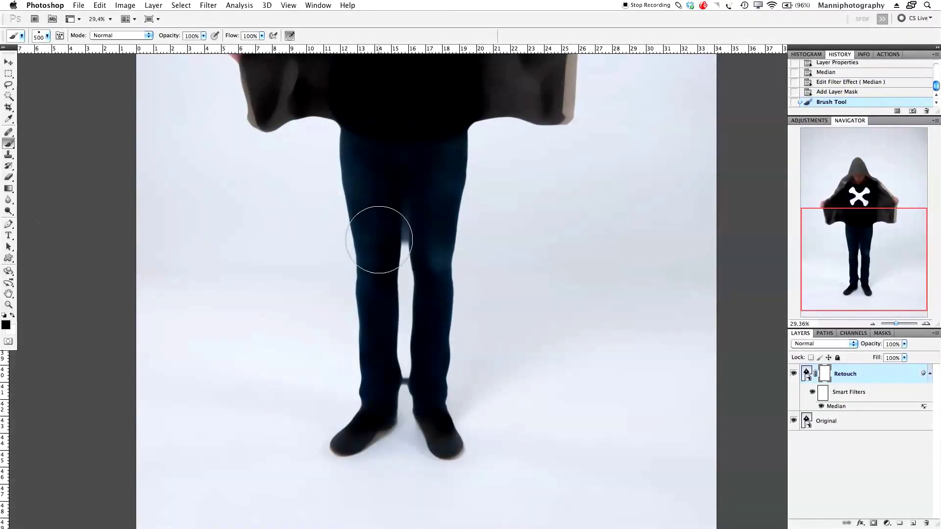
key(bracketleft)
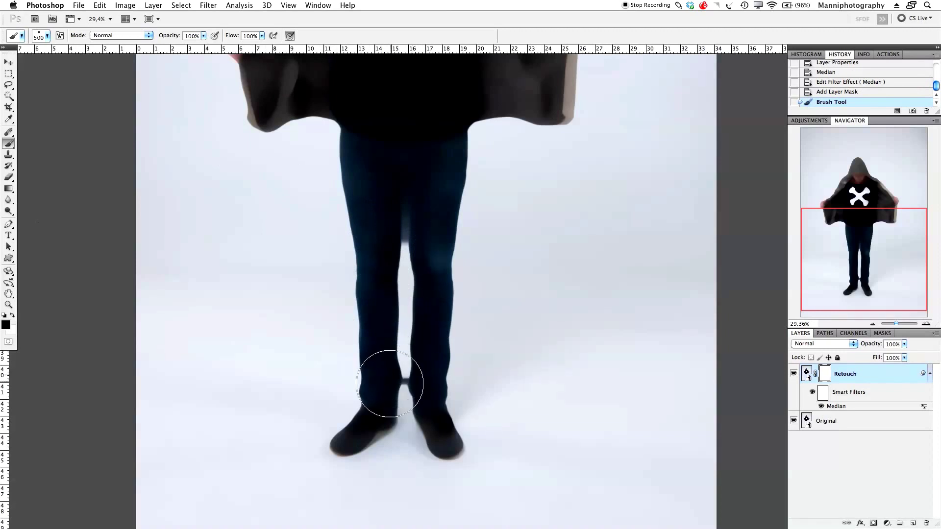
mouse_move(377, 410)
mouse_down()
mouse_move(346, 440)
mouse_move(383, 387)
mouse_move(367, 260)
mouse_move(386, 272)
mouse_move(399, 344)
mouse_move(441, 431)
mouse_up()
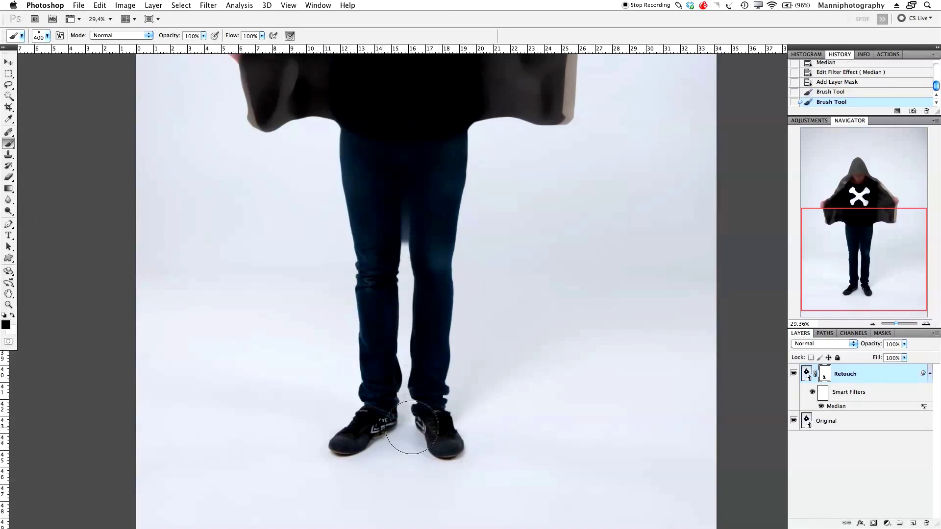
mouse_move(420, 216)
mouse_down()
mouse_move(429, 235)
mouse_move(443, 169)
mouse_move(429, 165)
mouse_move(404, 186)
mouse_move(394, 174)
mouse_move(393, 286)
mouse_move(357, 121)
mouse_move(379, 116)
mouse_move(402, 144)
mouse_move(452, 107)
mouse_move(453, 160)
mouse_move(488, 106)
mouse_move(559, 107)
mouse_move(523, 200)
mouse_up()
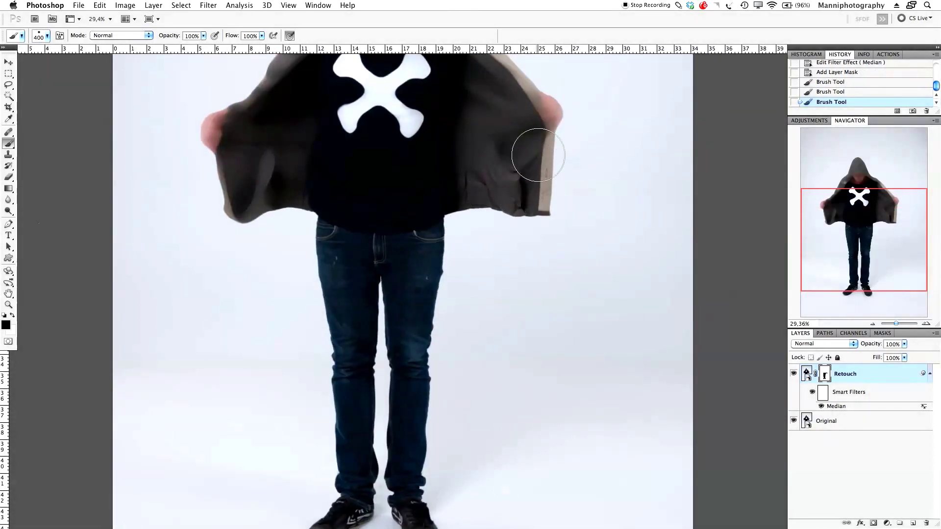
- Paint the mask over the jacket, lapel, face, collar and hood to reveal their sharp detail
mouse_move(543, 116)
mouse_down()
mouse_move(538, 101)
mouse_move(505, 141)
mouse_move(451, 169)
mouse_up()
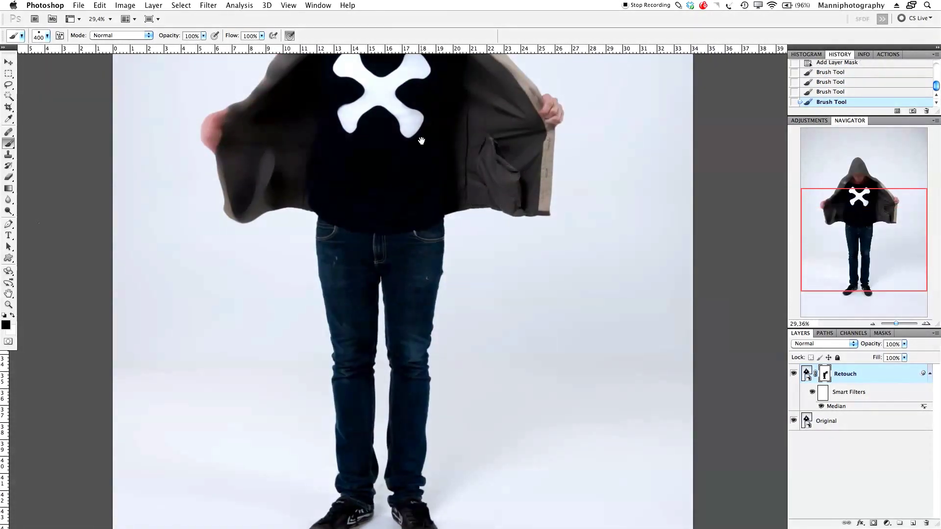
drag(425, 141, 425, 246)
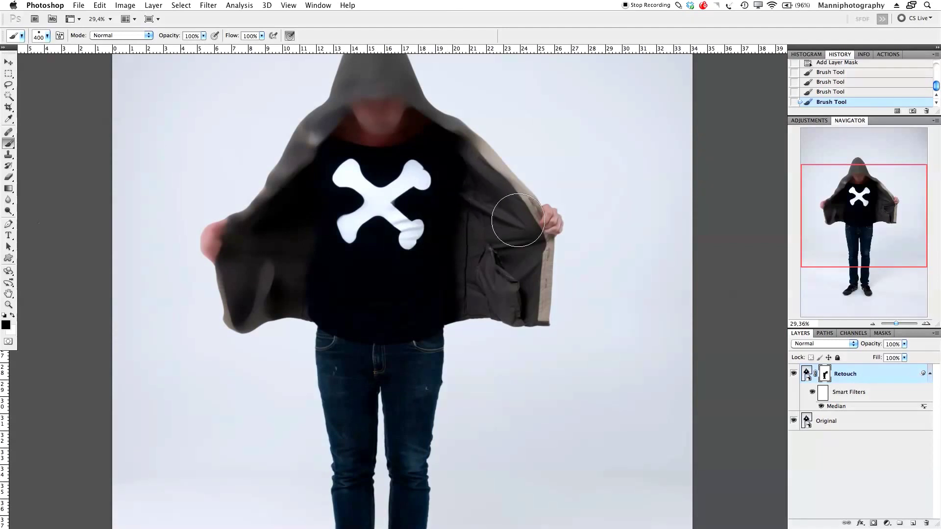
mouse_move(511, 197)
mouse_down()
mouse_move(436, 134)
mouse_move(444, 135)
mouse_move(407, 129)
mouse_move(370, 140)
mouse_move(409, 233)
mouse_move(401, 255)
mouse_move(371, 229)
mouse_move(349, 225)
mouse_move(334, 174)
mouse_move(323, 175)
mouse_move(314, 154)
mouse_move(273, 218)
mouse_move(290, 178)
mouse_move(217, 244)
mouse_move(241, 317)
mouse_move(291, 299)
mouse_move(277, 303)
mouse_move(308, 307)
mouse_move(266, 243)
mouse_move(323, 199)
mouse_move(356, 211)
mouse_up()
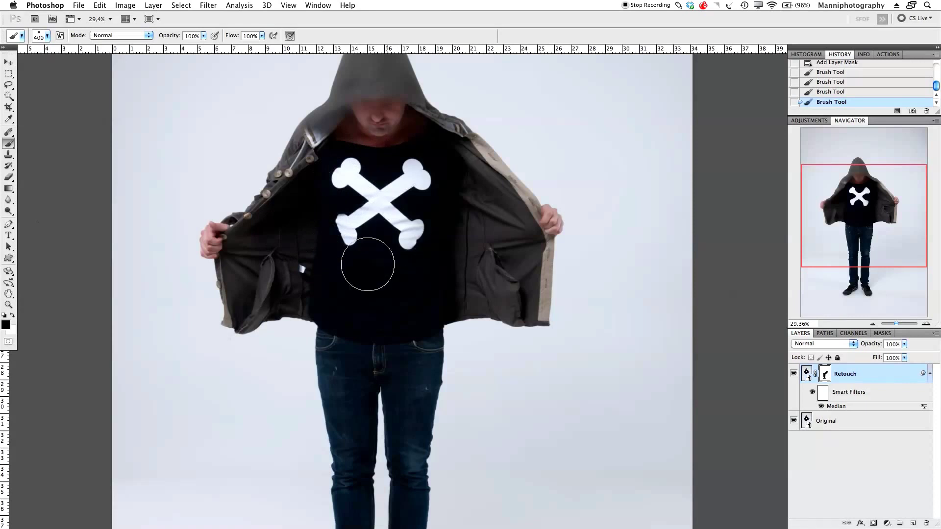
mouse_move(368, 264)
mouse_down()
mouse_move(438, 272)
mouse_move(457, 233)
mouse_up()
scroll(392, 226, up, 5)
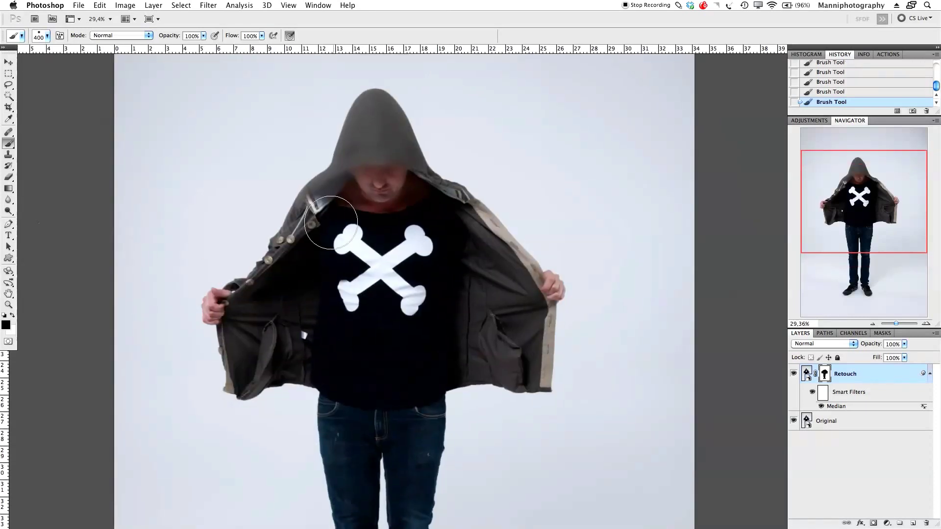
mouse_move(331, 223)
mouse_down()
mouse_move(332, 192)
mouse_move(372, 112)
mouse_move(385, 109)
mouse_move(412, 182)
mouse_move(439, 202)
mouse_move(331, 206)
mouse_move(370, 168)
mouse_move(377, 137)
mouse_move(423, 214)
mouse_move(443, 229)
mouse_move(440, 256)
mouse_move(440, 239)
mouse_move(455, 235)
mouse_move(447, 222)
mouse_move(495, 250)
mouse_up()
scroll(495, 250, down, 5)
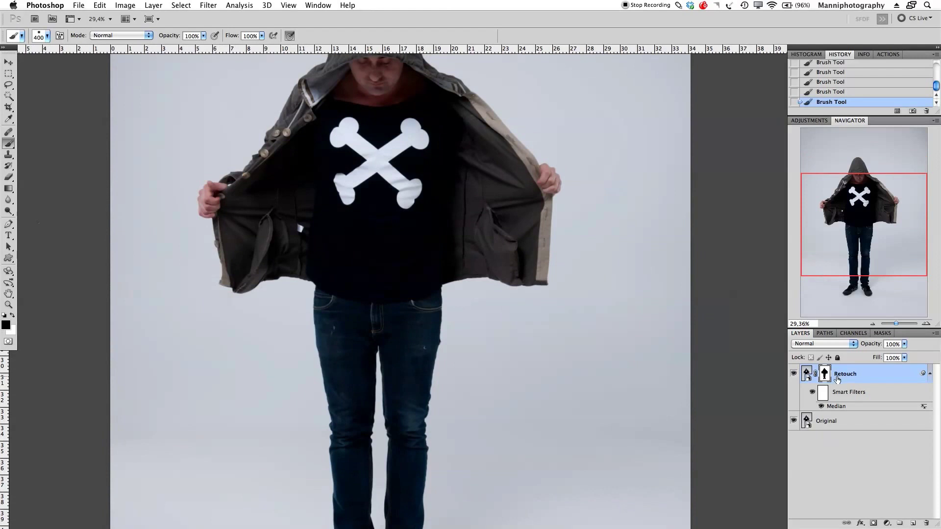
- Hide the Original layer and paint out the leftover dark spots on the chest and shoulder
click(794, 421)
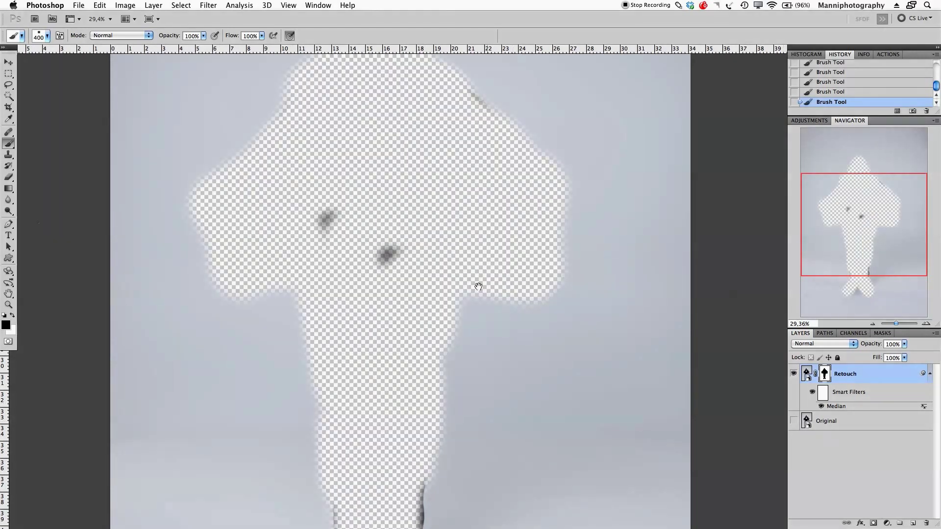
drag(479, 286, 505, 156)
drag(416, 126, 409, 129)
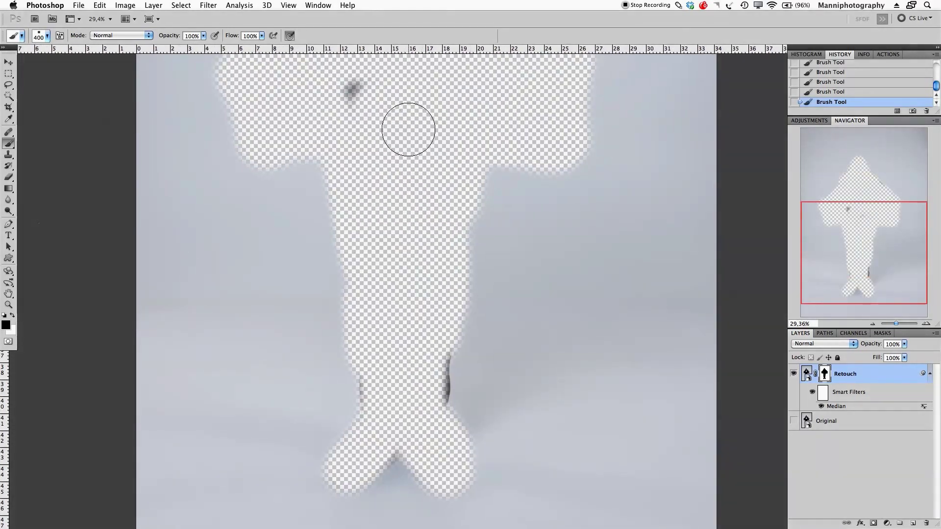
drag(458, 109, 462, 307)
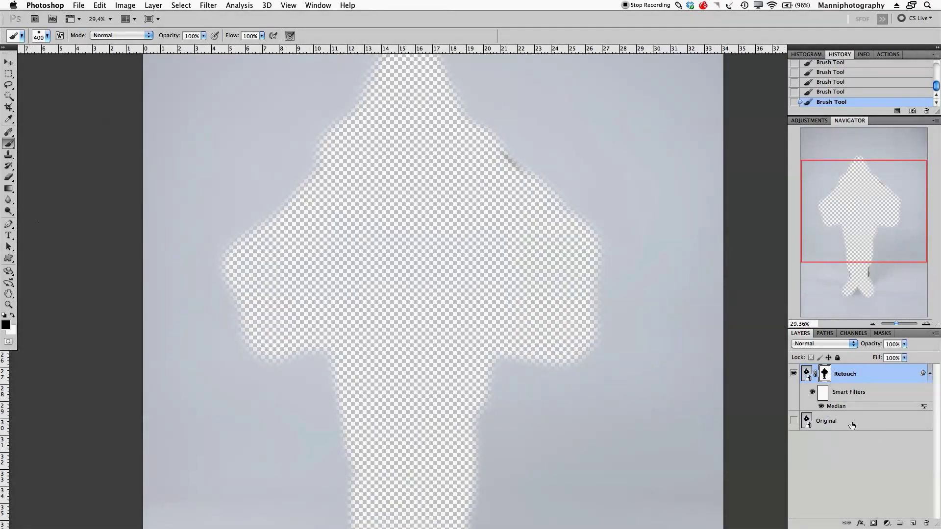
- Paint out the dark streak beside the right leg on the Retouch mask, then show Original again
click(828, 427)
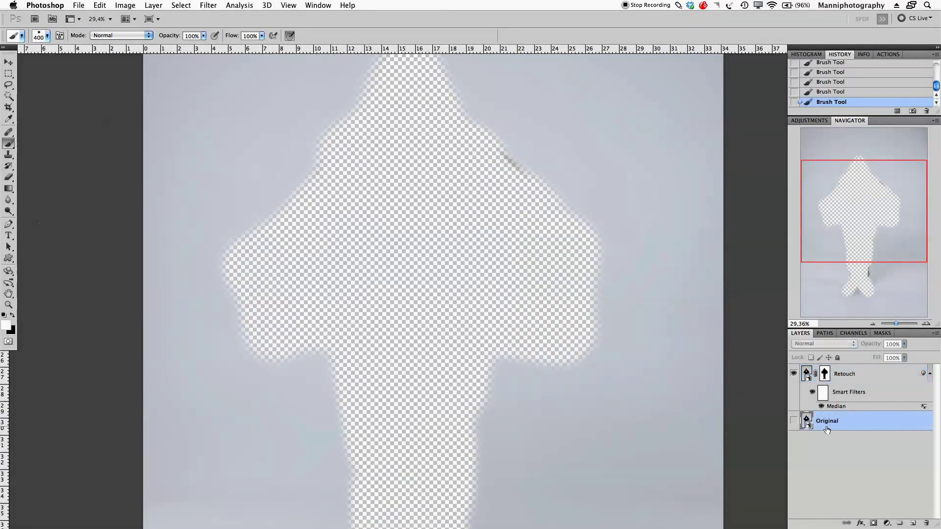
click(794, 422)
click(826, 374)
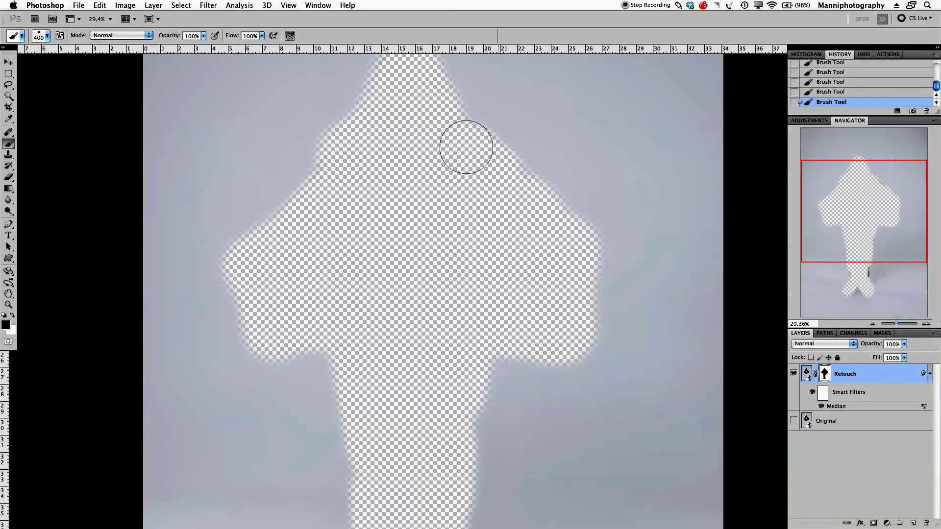
scroll(399, 181, down, 8)
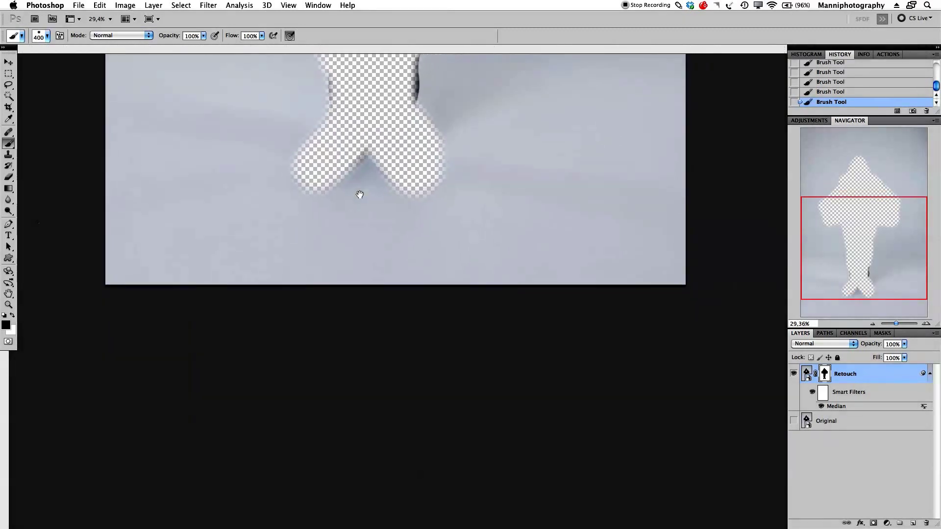
drag(376, 189, 378, 292)
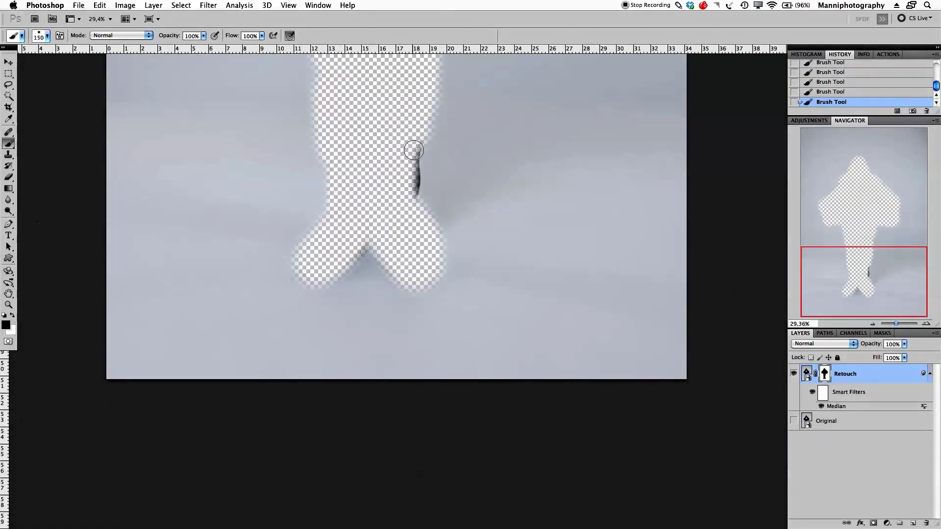
drag(415, 154, 412, 199)
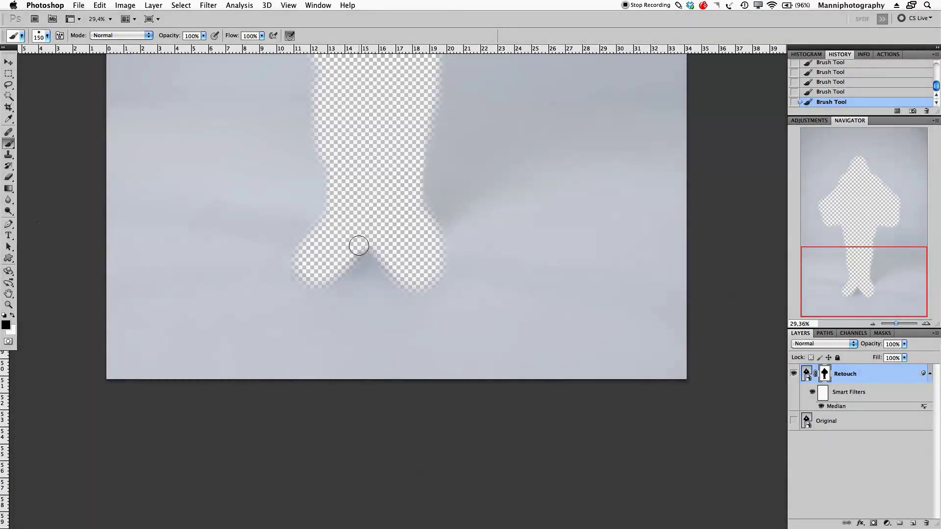
click(793, 421)
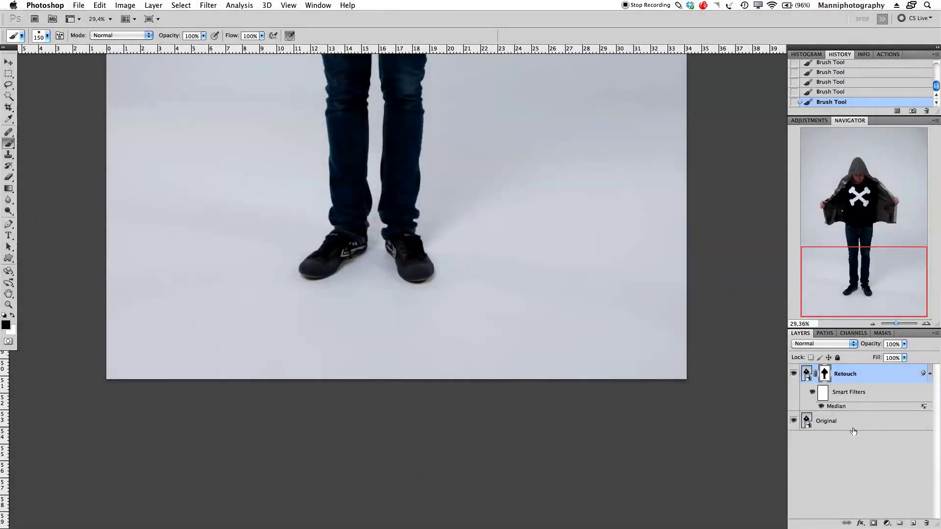
drag(866, 314, 863, 185)
drag(895, 324, 898, 324)
drag(867, 216, 886, 270)
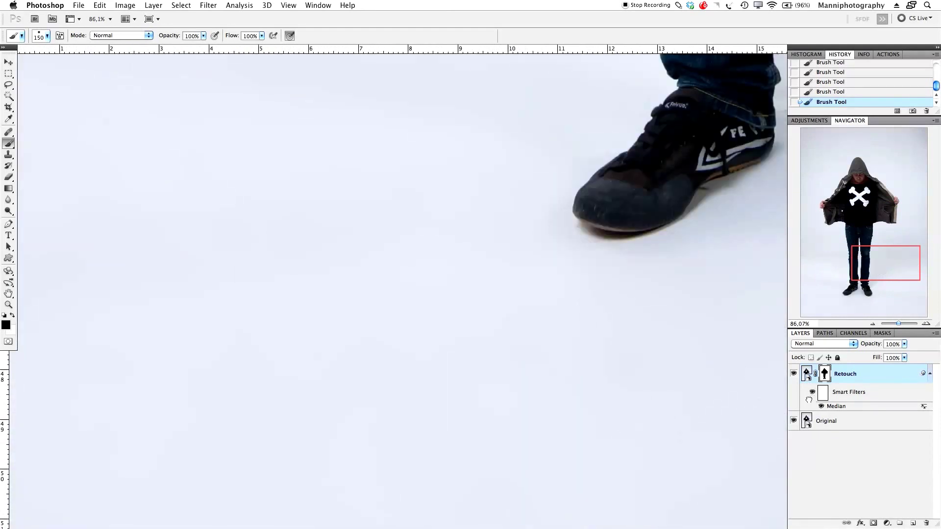
scroll(678, 340, up, 10)
scroll(578, 265, left, 10)
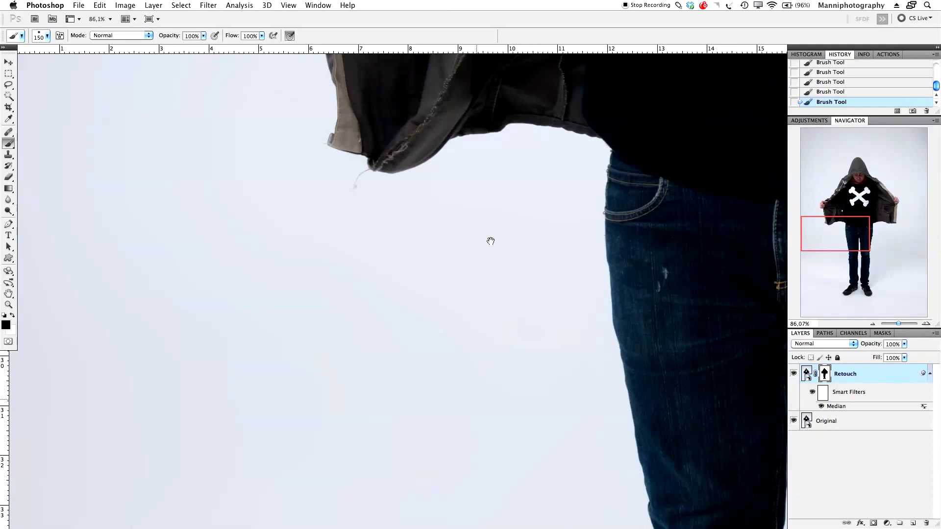
scroll(489, 242, down, 8)
scroll(518, 391, down, 10)
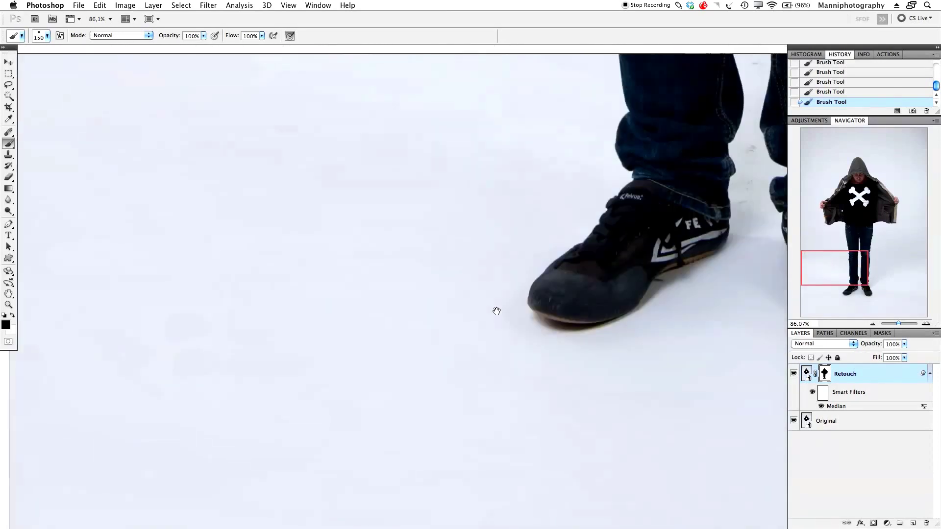
scroll(551, 314, left, 2)
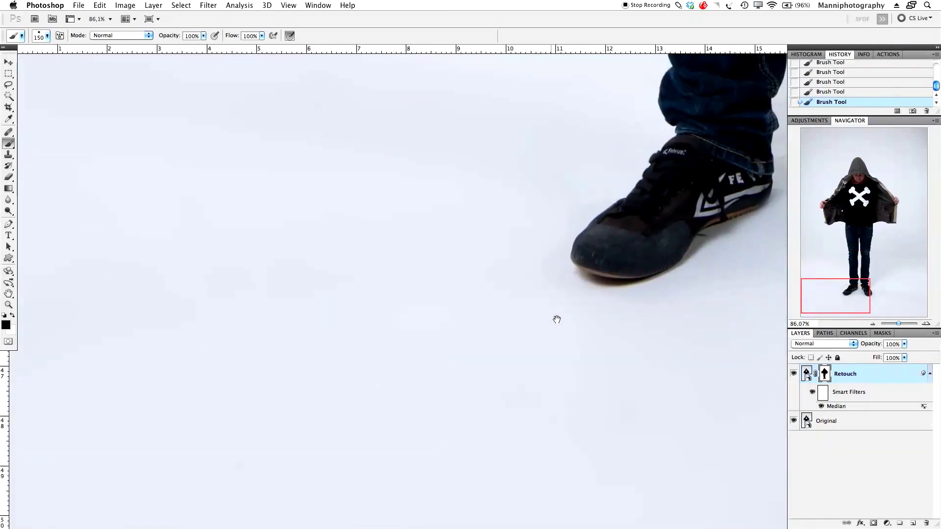
click(794, 374)
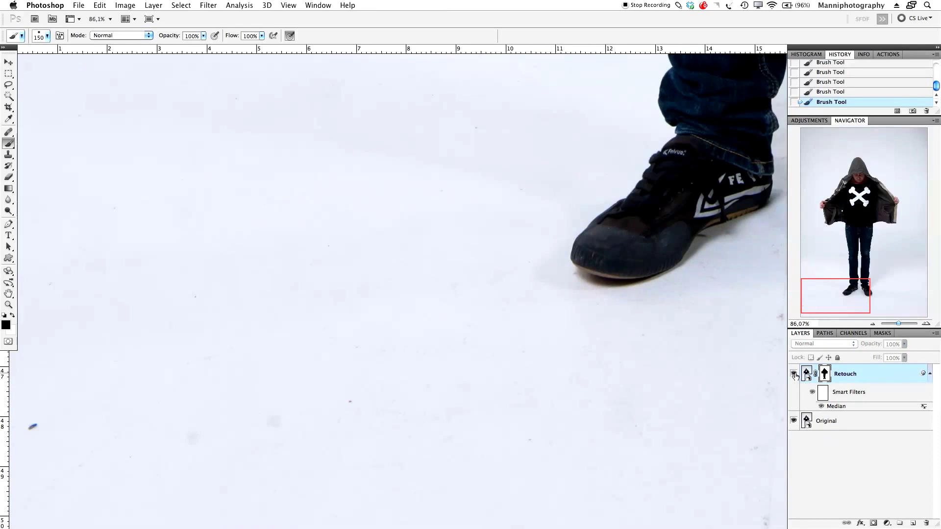
click(795, 374)
click(793, 374)
click(795, 375)
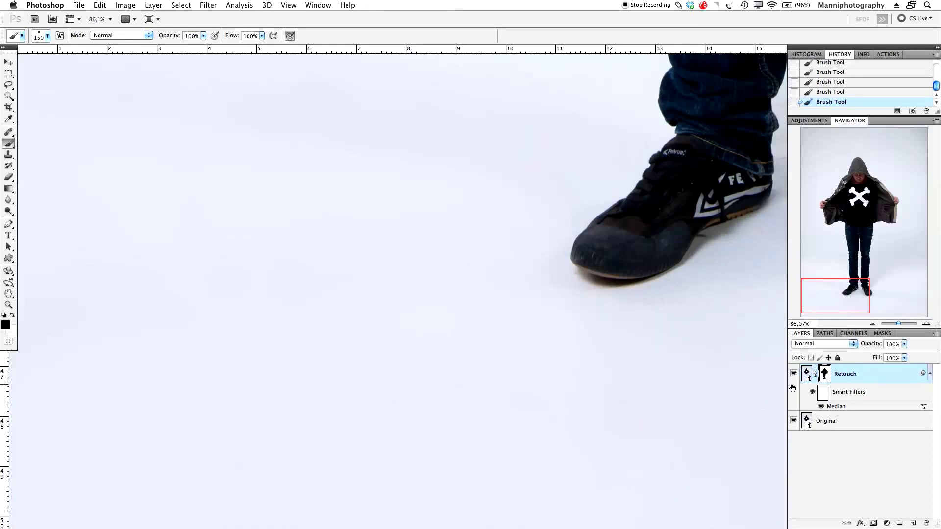
click(794, 374)
click(794, 375)
click(794, 375)
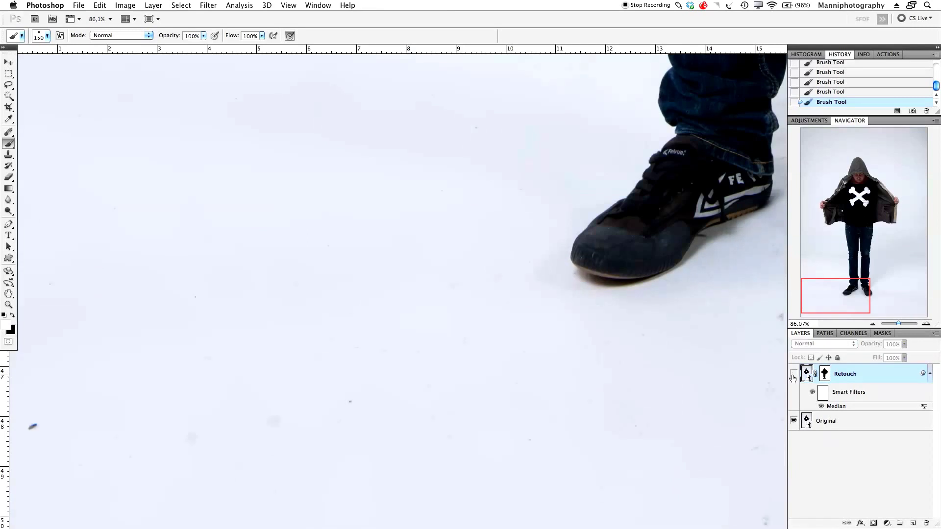
click(793, 375)
- Zoom out to the whole photo and add a Levels 1 adjustment clipped to the Retouch layer
drag(902, 324, 896, 324)
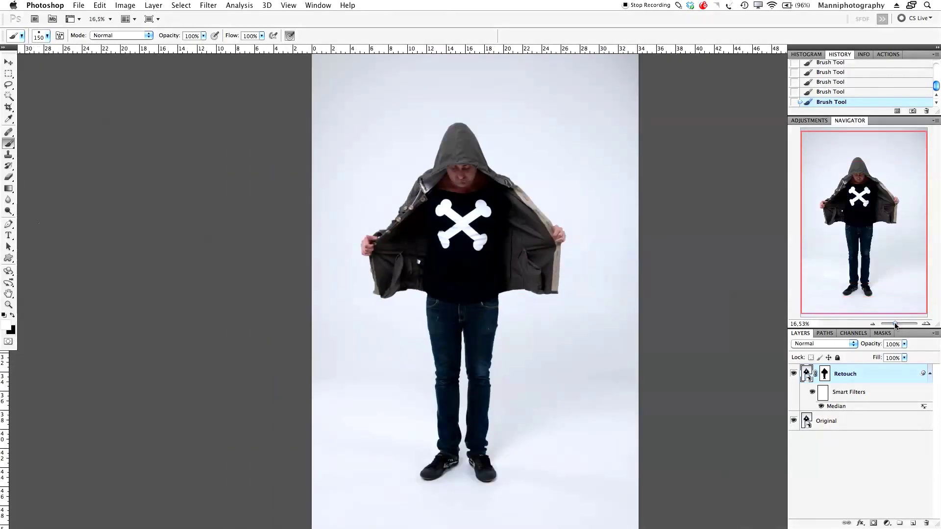
drag(895, 326, 894, 326)
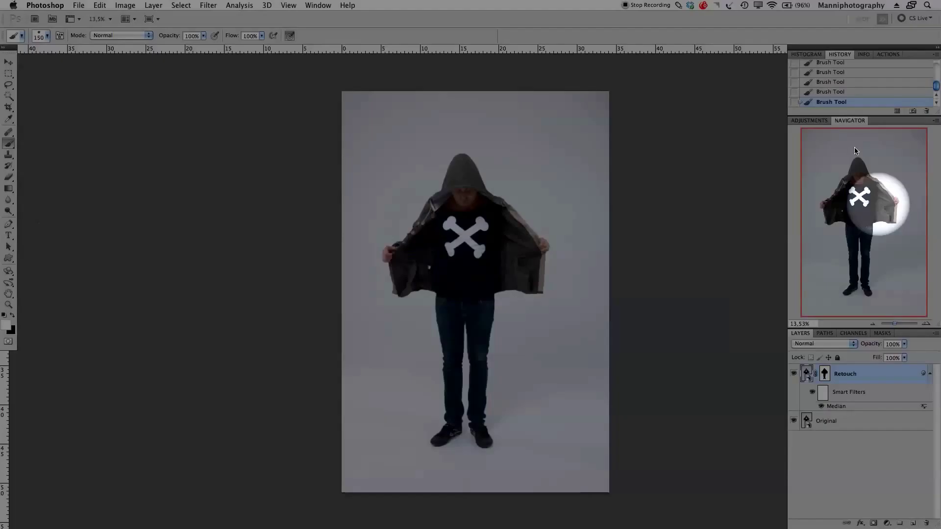
click(810, 120)
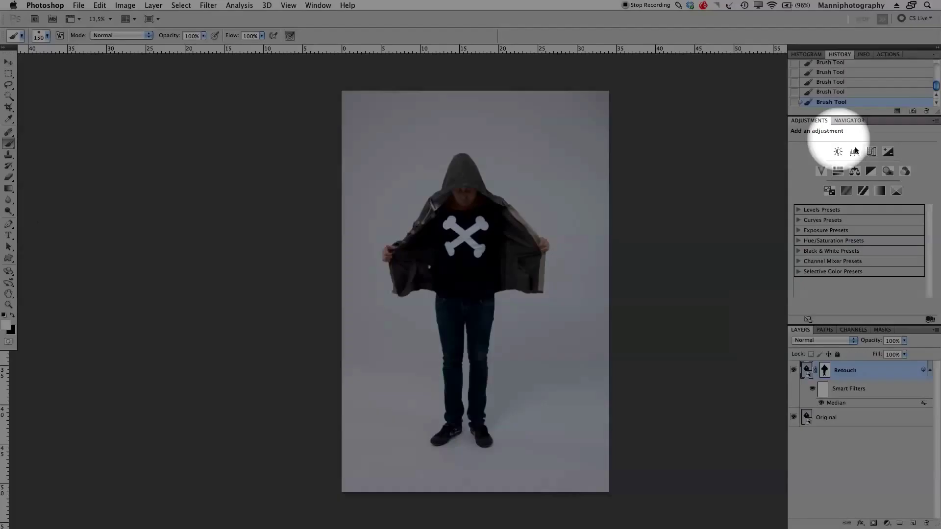
click(855, 152)
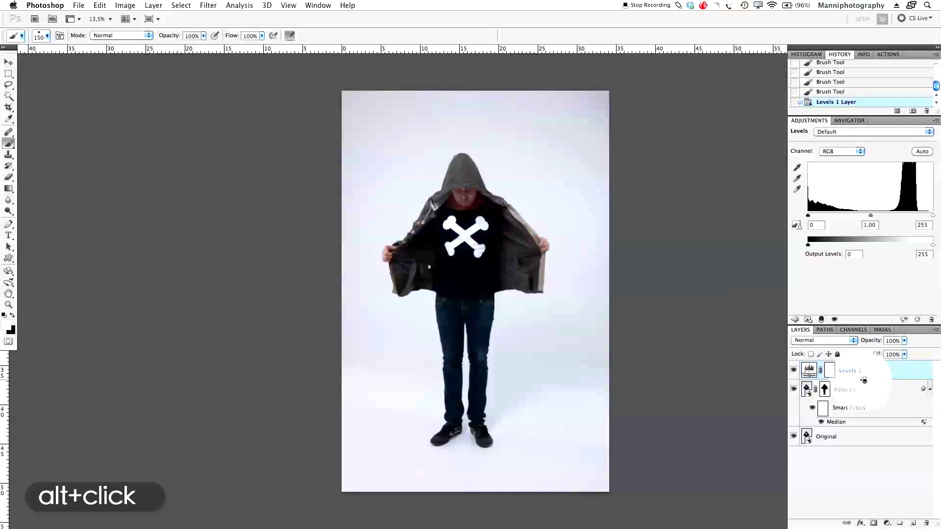
alt+click(859, 381)
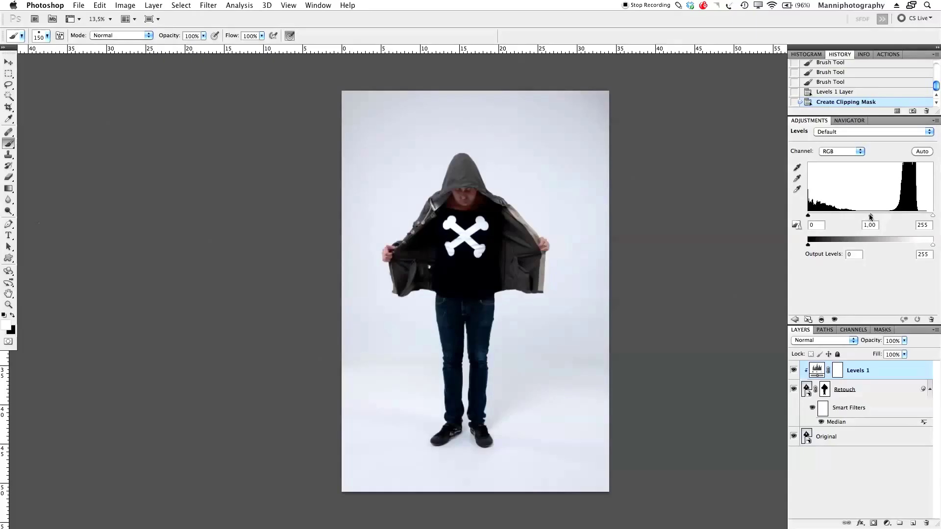
- Try brighter midtone settings in Levels, finally leaving the gamma at 1,05
drag(871, 217, 909, 216)
click(423, 321)
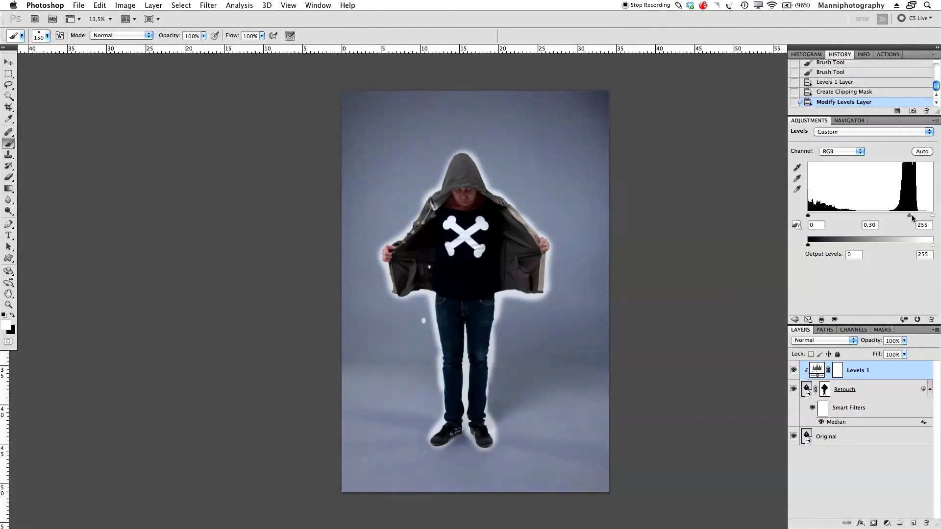
drag(912, 215, 828, 222)
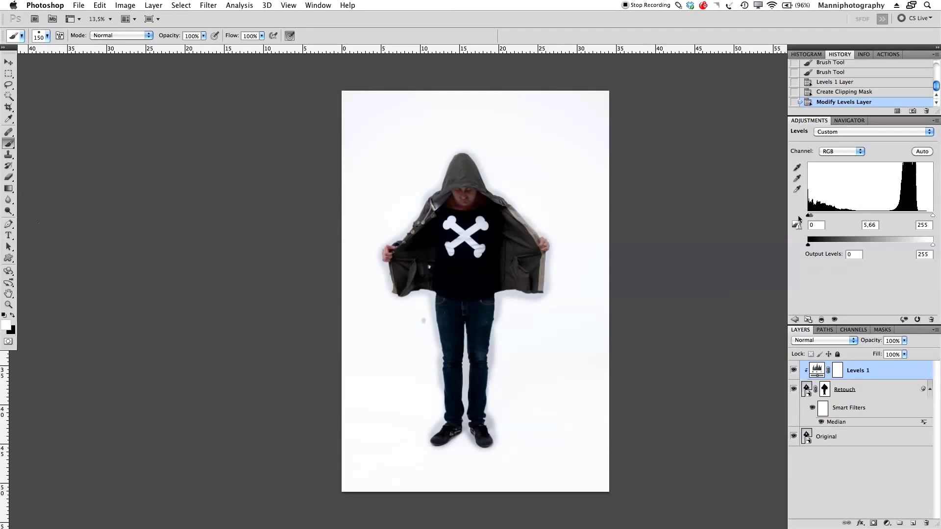
drag(812, 216, 868, 216)
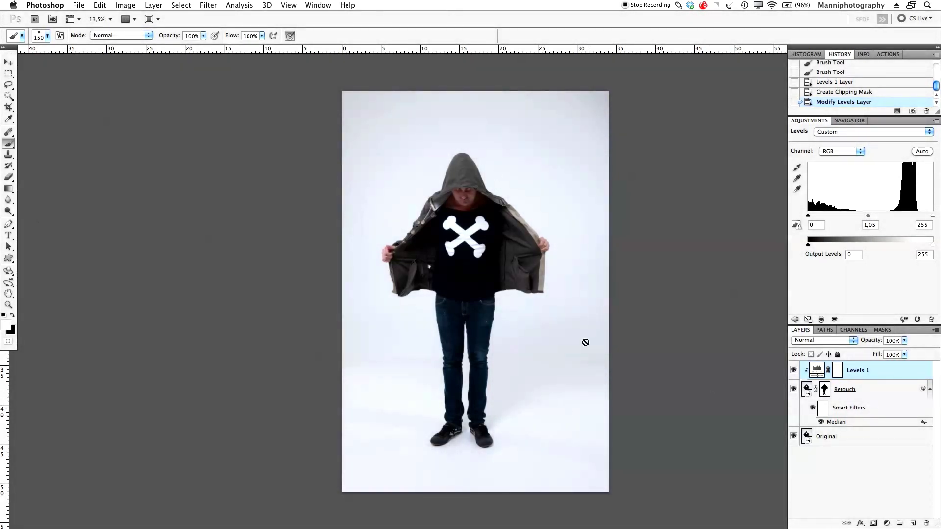
- Group the Retouch layer with its clipped Levels 1 above Original, naming the group 'Retouching'
click(875, 392)
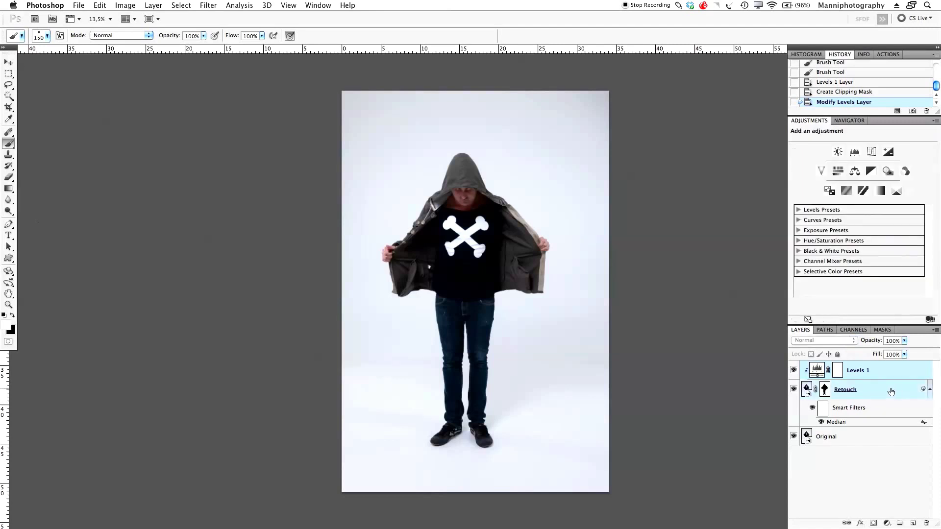
click(929, 390)
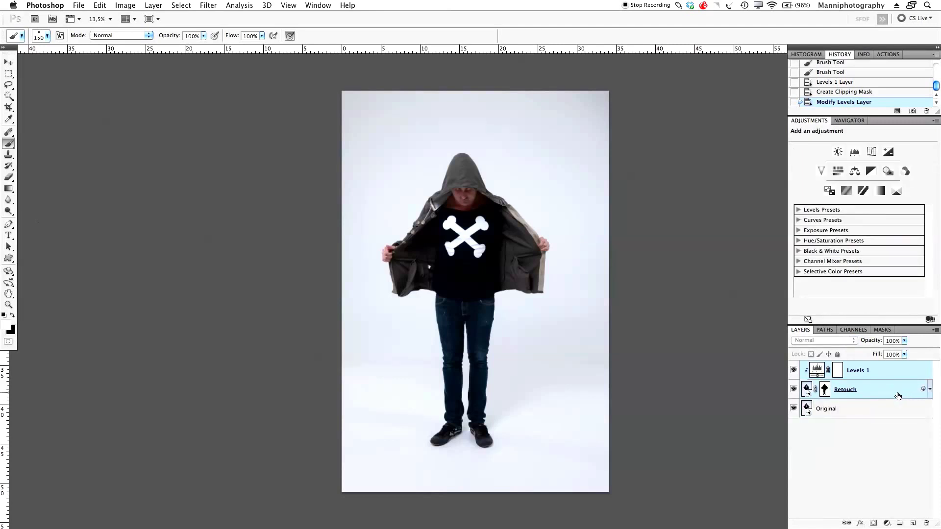
key(super+g)
double_click(840, 367)
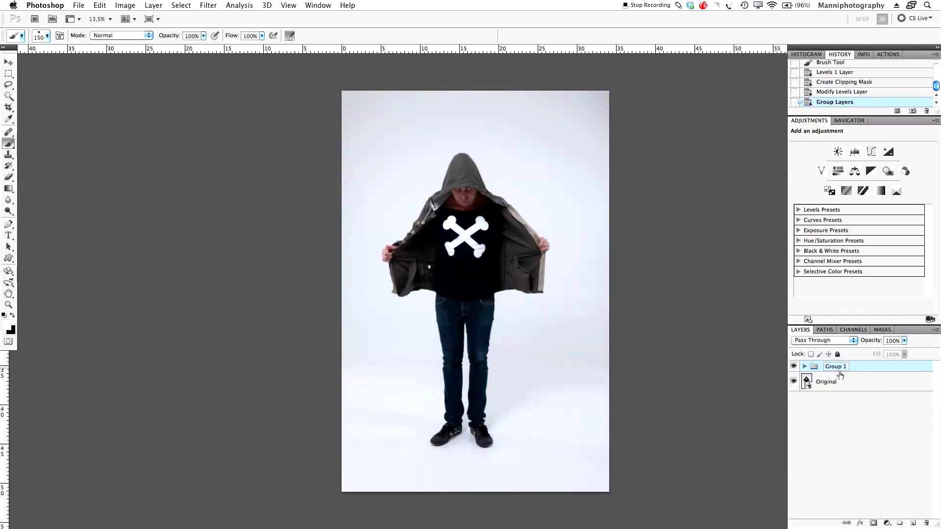
text(F)
key(Return)
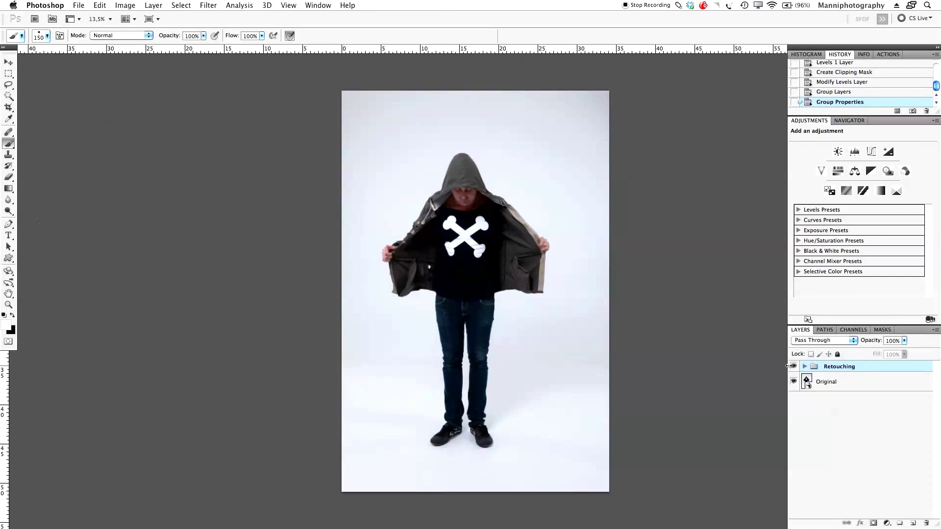
drag(787, 366, 788, 366)
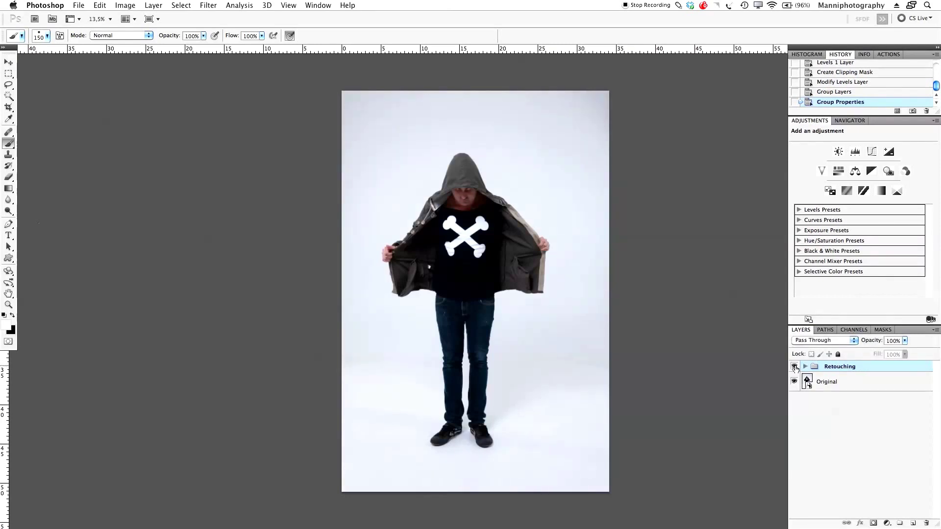
click(850, 120)
drag(882, 324, 898, 323)
drag(867, 253, 867, 291)
drag(530, 423, 583, 383)
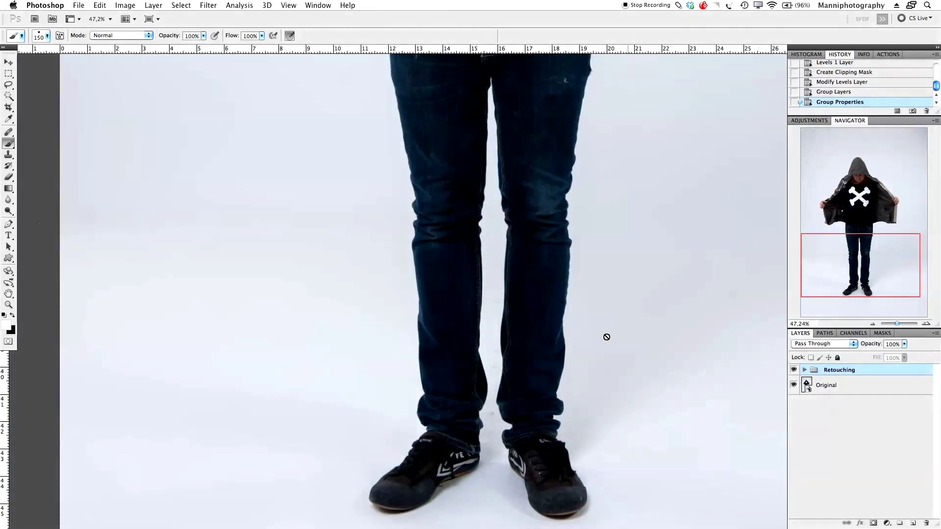
drag(399, 330, 475, 267)
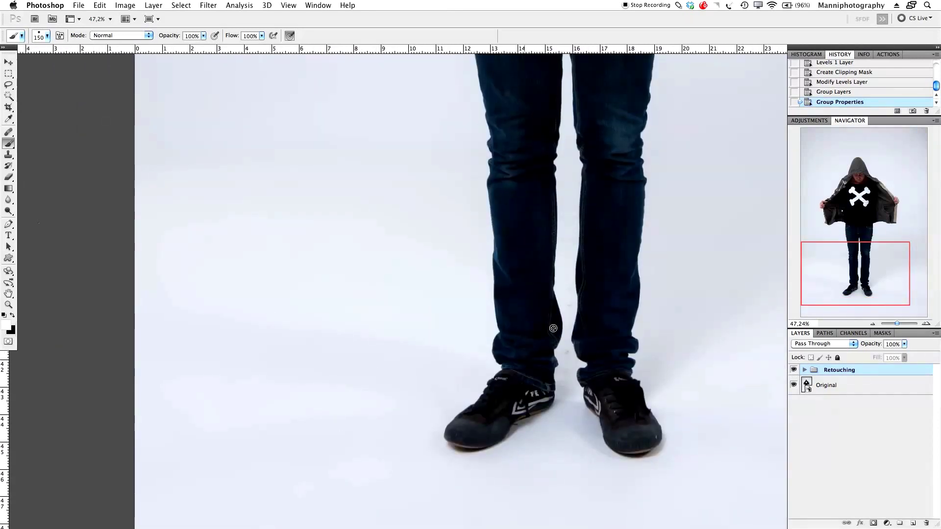
click(794, 370)
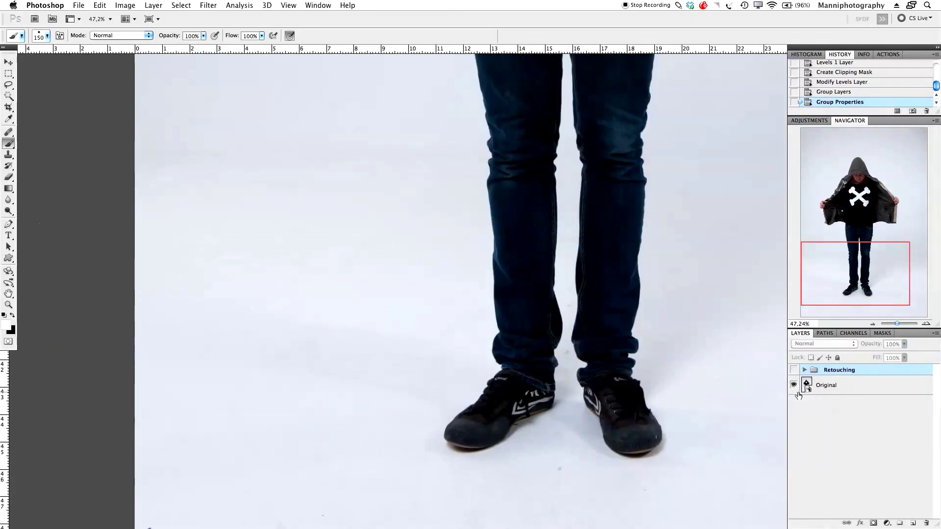
click(794, 371)
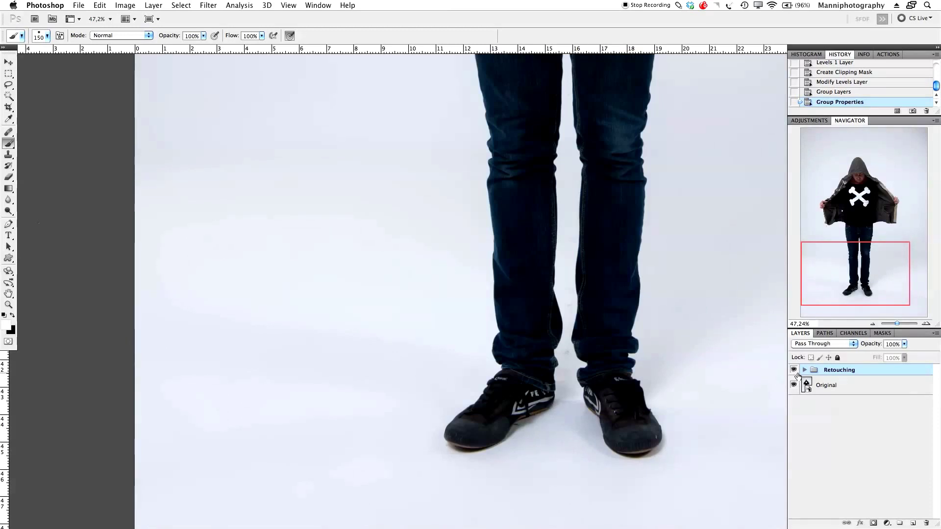
click(793, 371)
click(795, 371)
drag(898, 324, 894, 324)
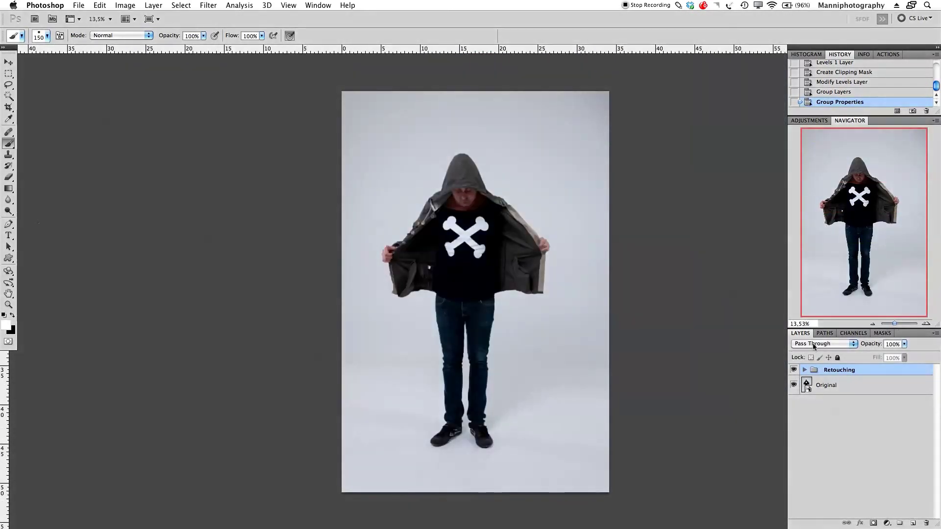